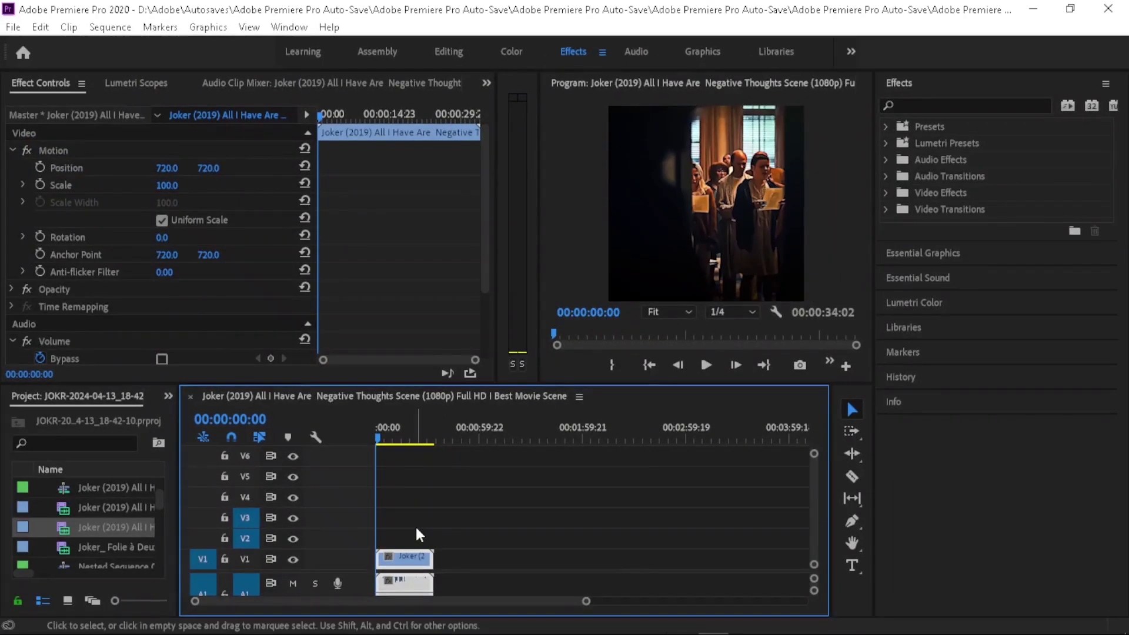
Create a new 1440×1440 colour matte at 23.976 fps with square pixels
{"action": "left_click_drag", "start_coordinate": [383, 427], "coordinate": [433, 440]}
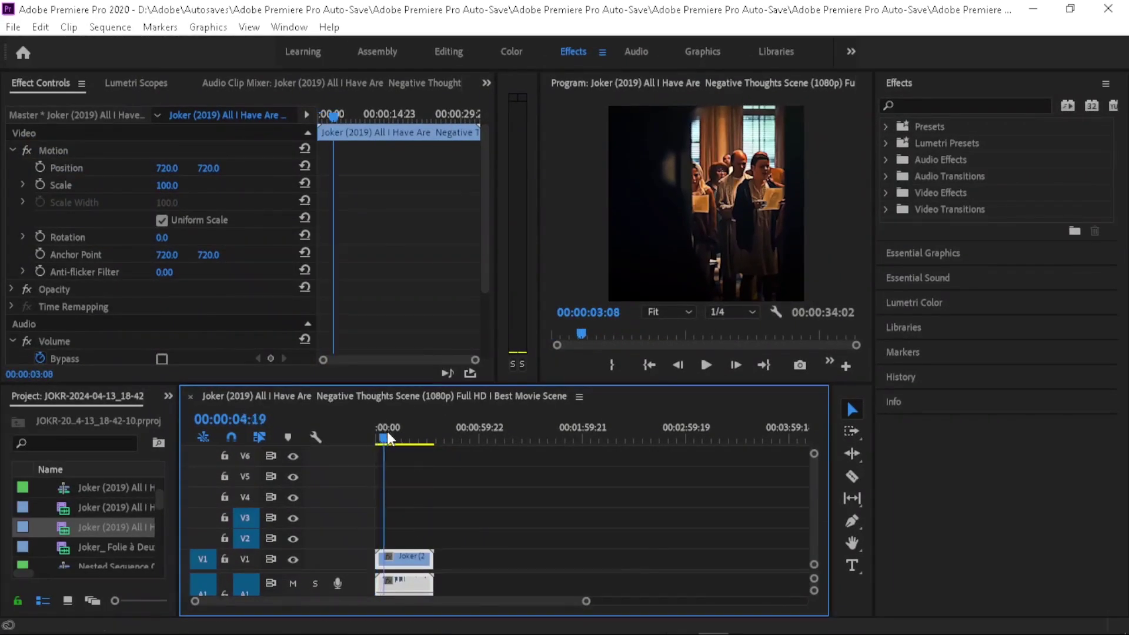
{"action": "left_click_drag", "start_coordinate": [586, 601], "coordinate": [469, 606]}
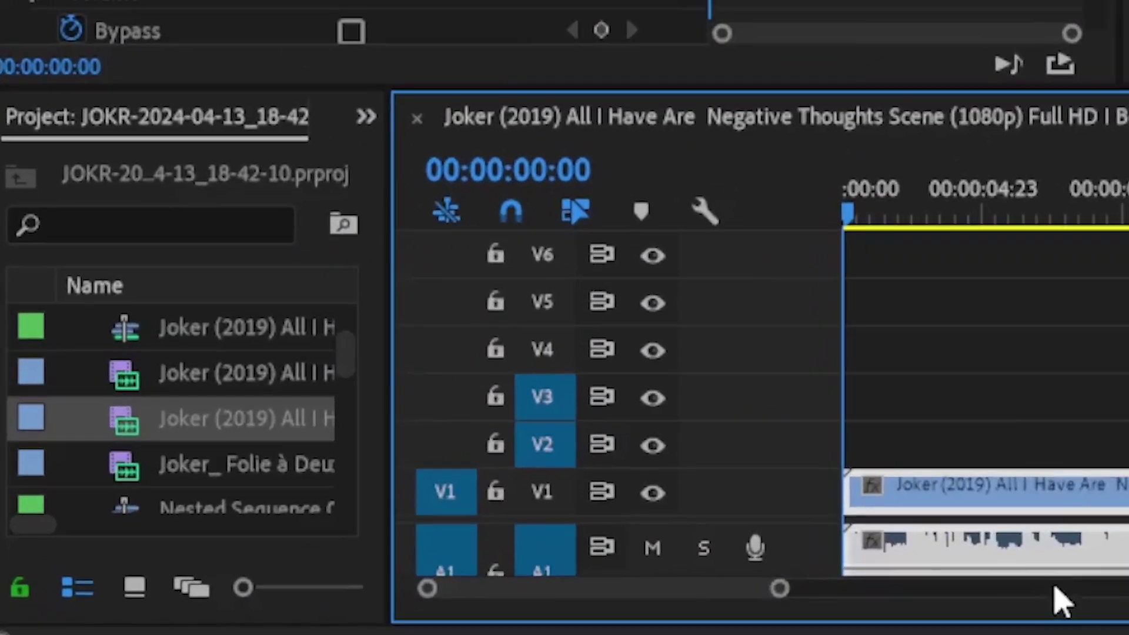
{"action": "left_click_drag", "start_coordinate": [347, 374], "coordinate": [366, 530]}
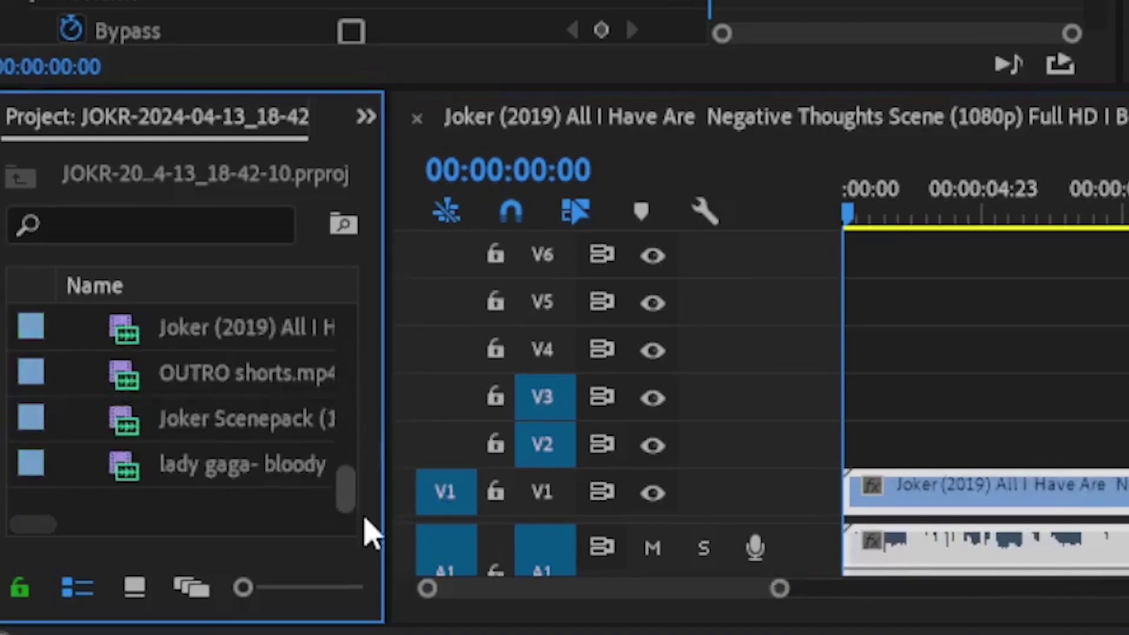
{"action": "right_click", "coordinate": [39, 517]}
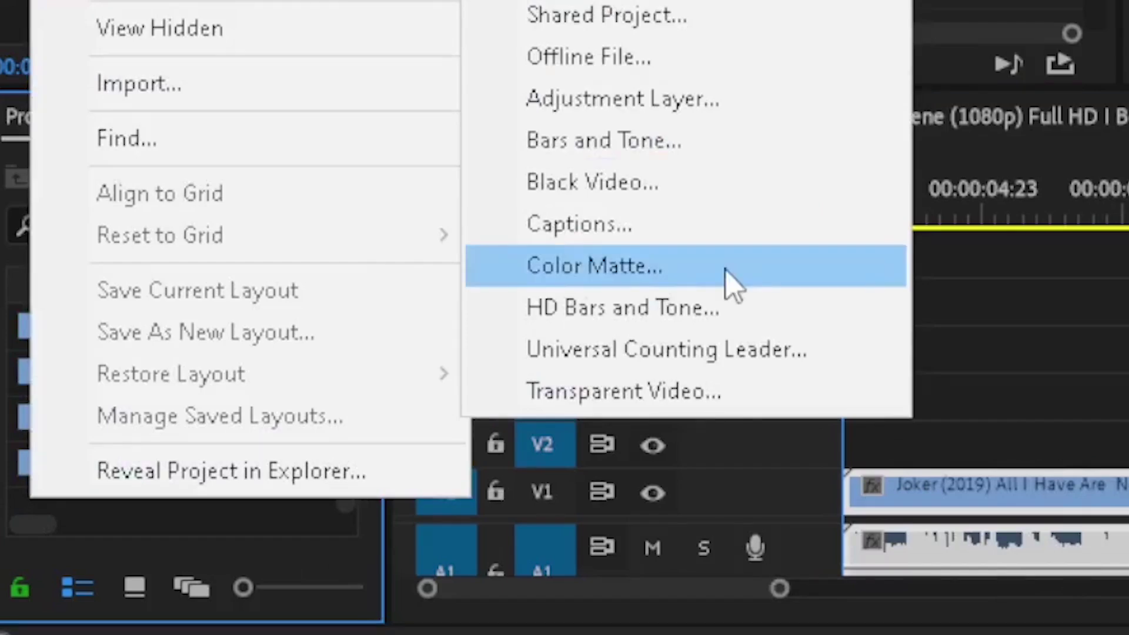
{"action": "left_click", "coordinate": [726, 270]}
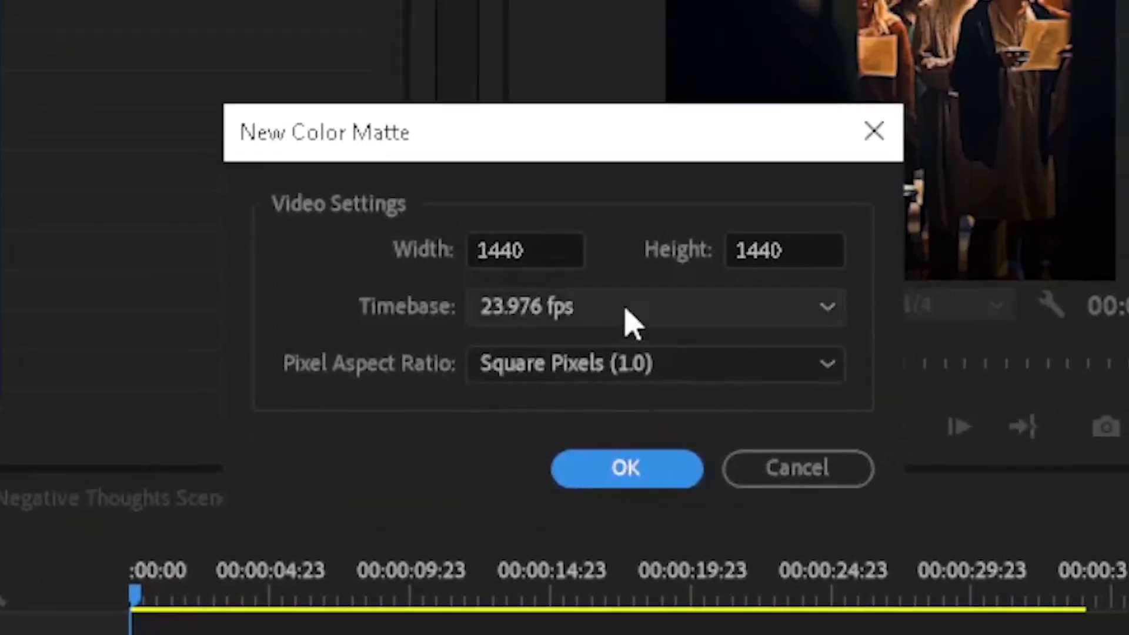
{"action": "left_click", "coordinate": [703, 281]}
{"action": "double_click", "coordinate": [560, 255]}
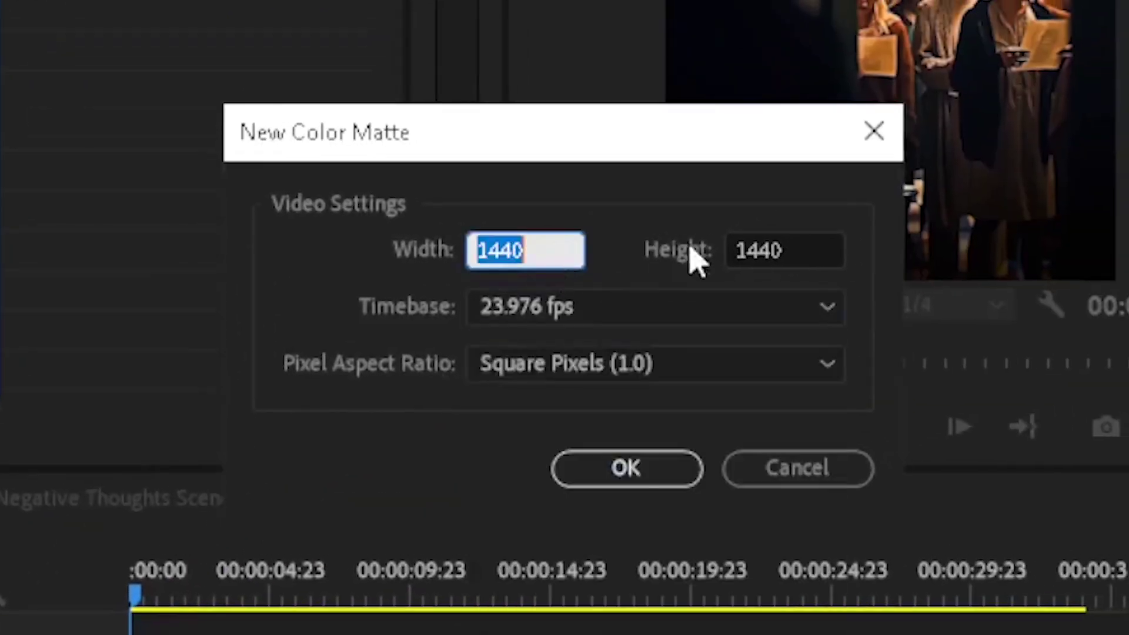
{"action": "left_click", "coordinate": [623, 375]}
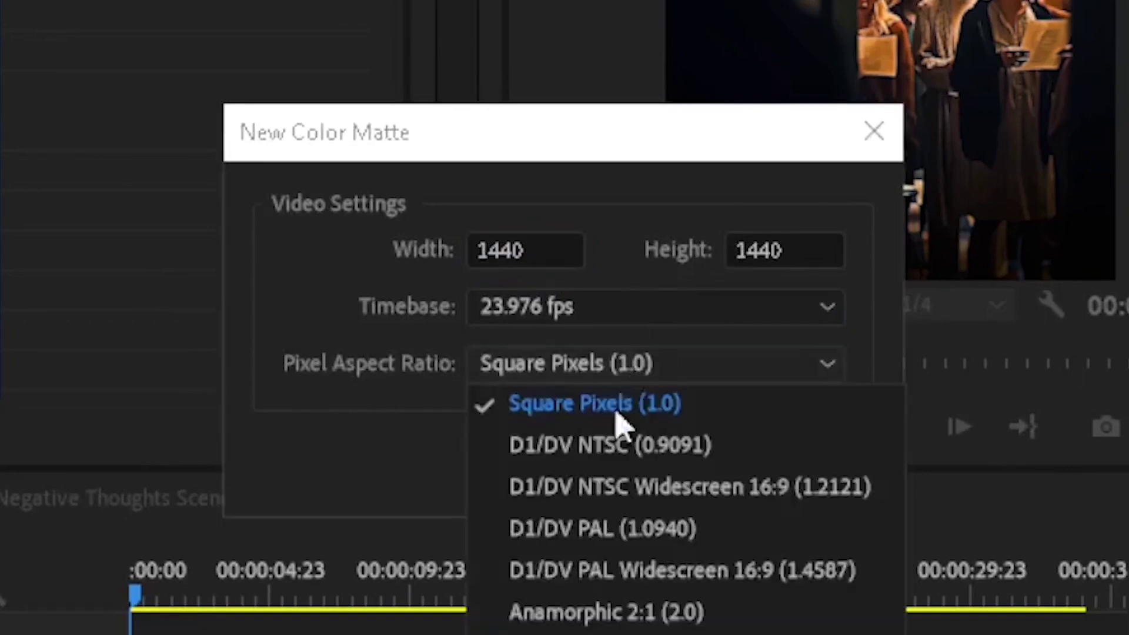
{"action": "left_click", "coordinate": [607, 371]}
{"action": "left_click", "coordinate": [622, 476]}
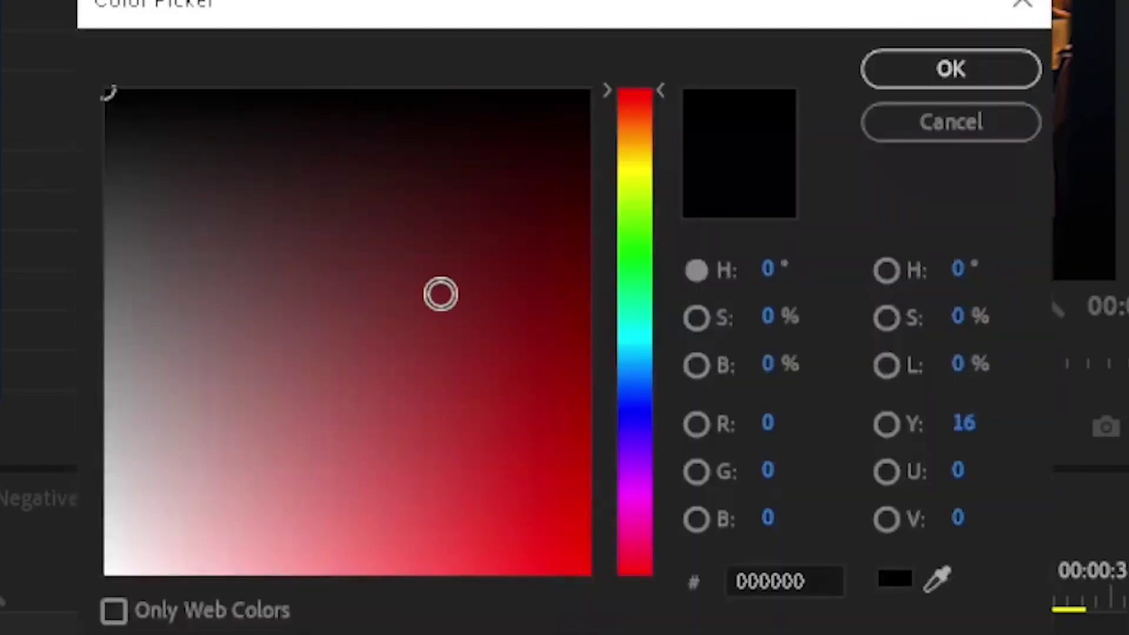
Pick pure white (FFFFFF) for the matte and name it 'white'
{"action": "left_click", "coordinate": [108, 549]}
{"action": "left_click_drag", "start_coordinate": [107, 549], "coordinate": [107, 571]}
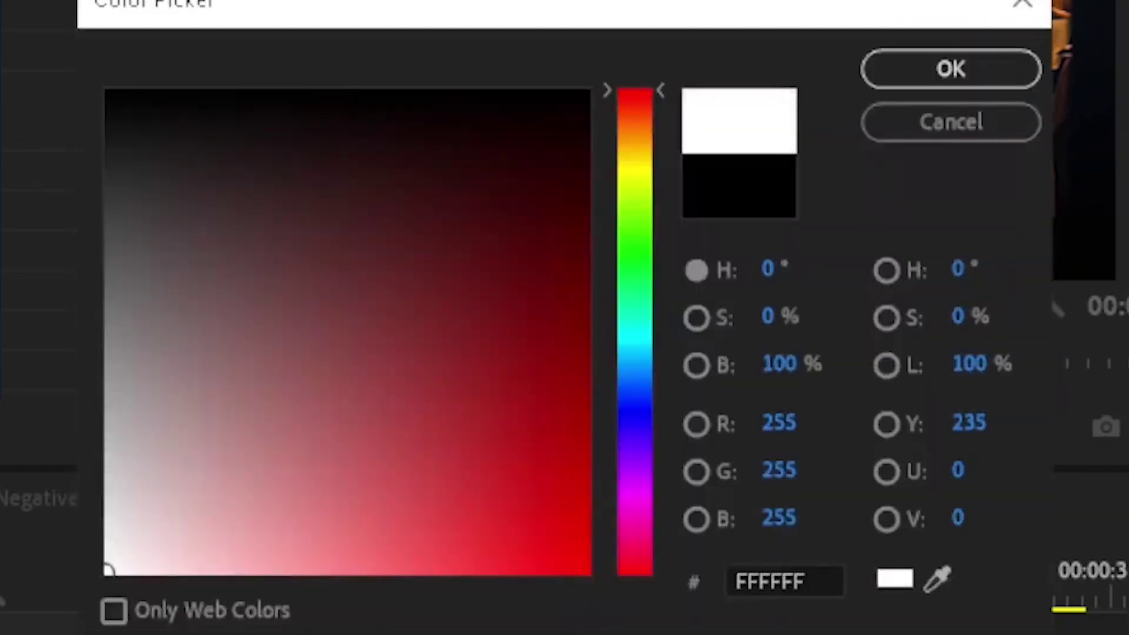
{"action": "left_click", "coordinate": [952, 68]}
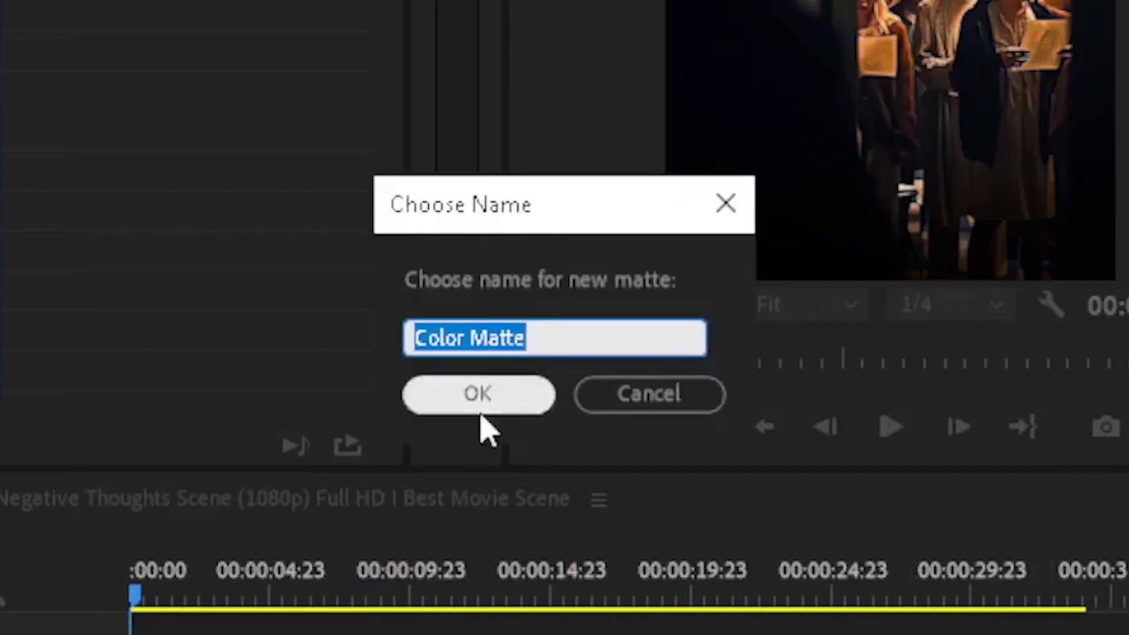
{"action": "type", "text": "whi"}
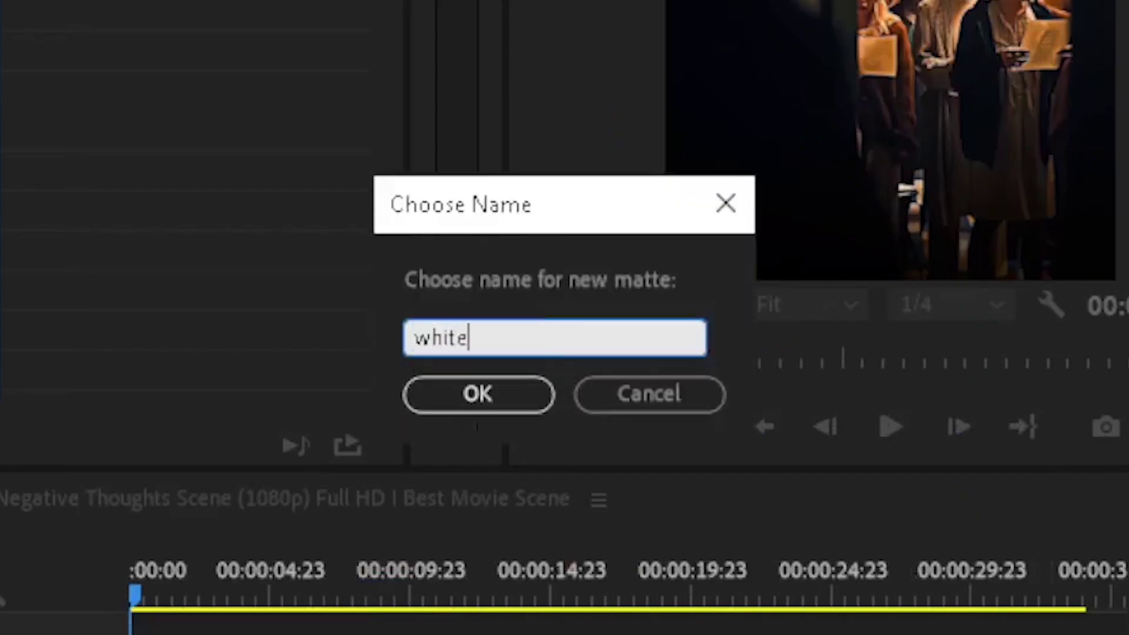
{"action": "key", "text": "Return"}
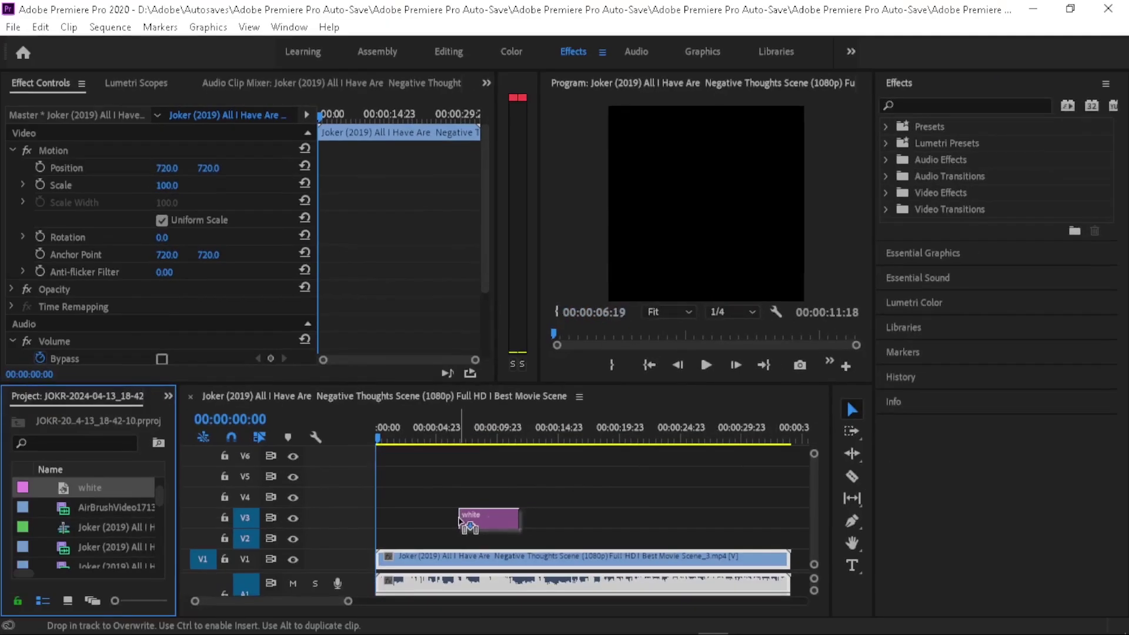
Delete the stray white clip from V3 and set the matte's duration to 00:00:00:12
{"action": "left_click", "coordinate": [488, 525]}
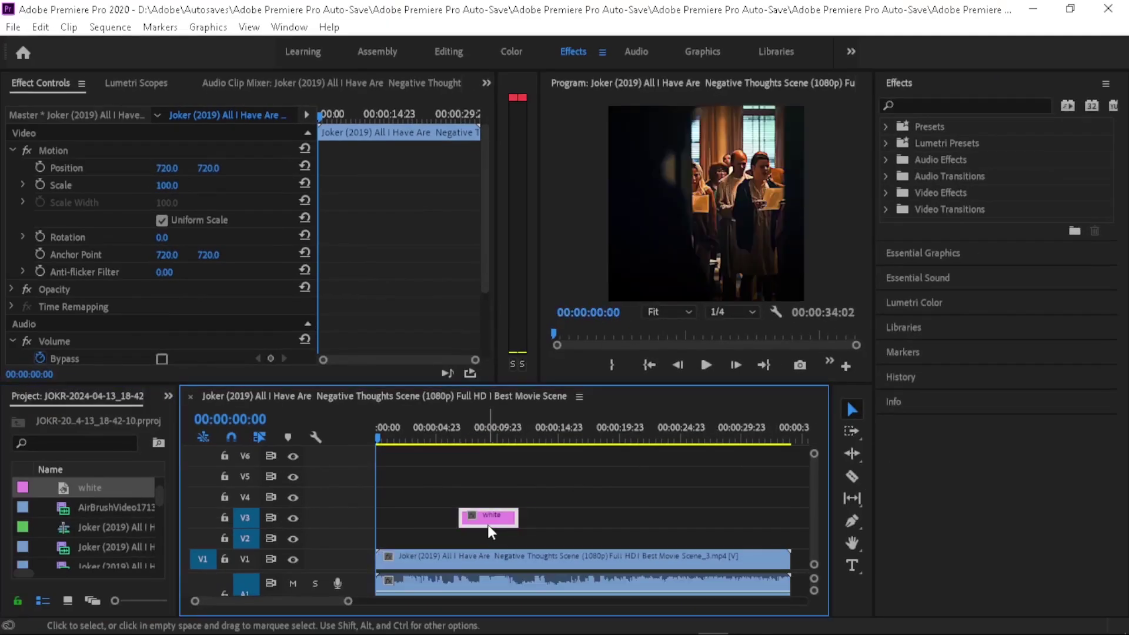
{"action": "key", "text": "Delete"}
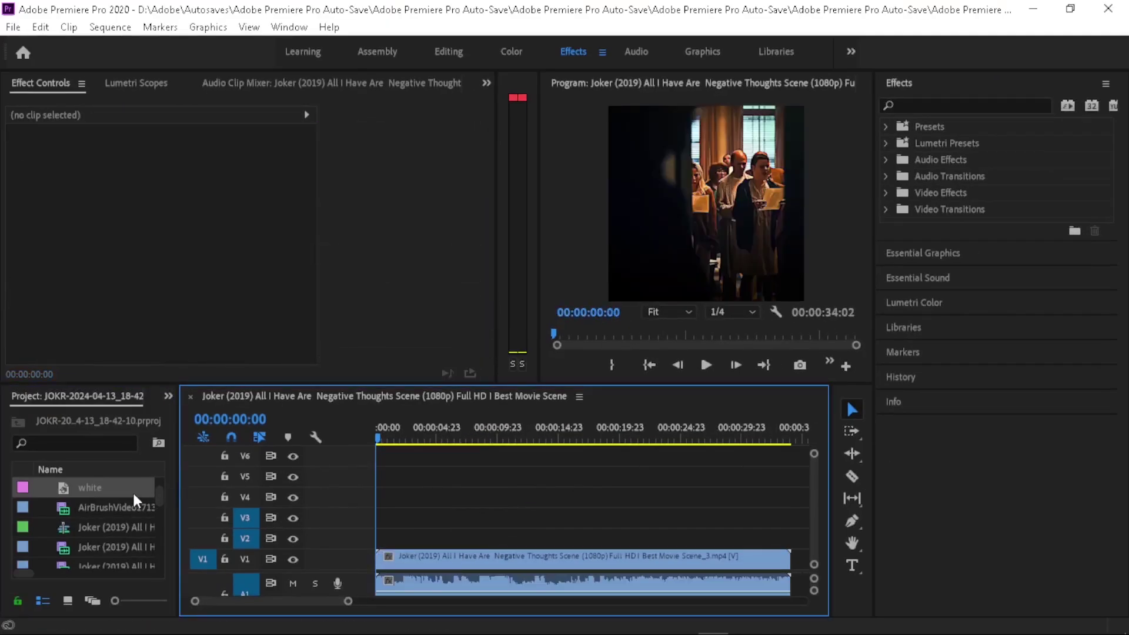
{"action": "left_click", "coordinate": [134, 494]}
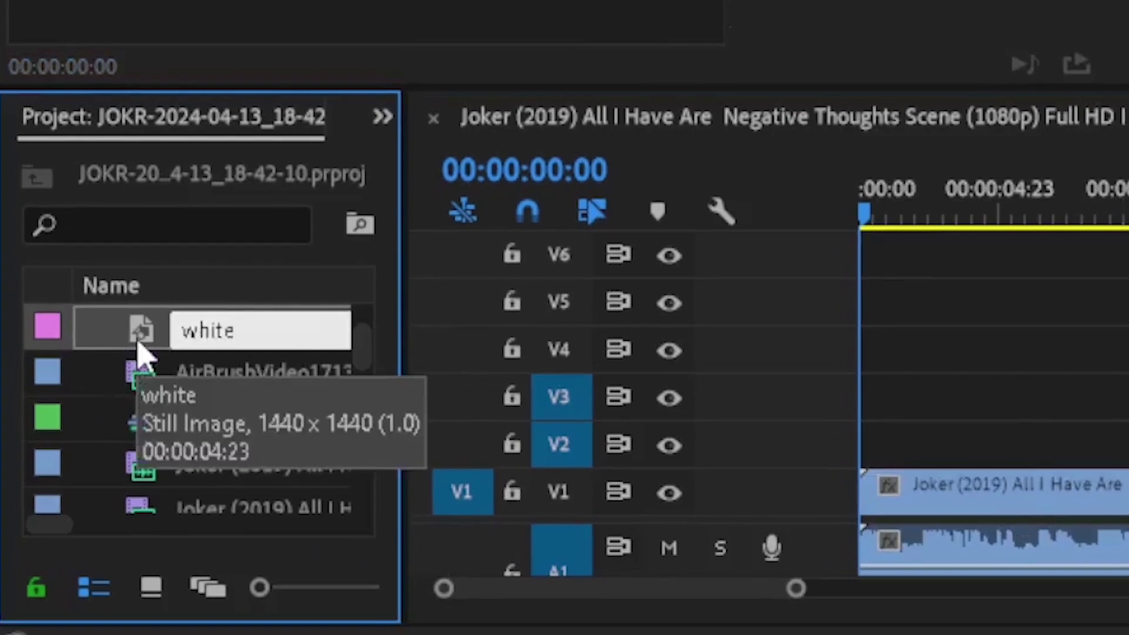
{"action": "right_click", "coordinate": [139, 352]}
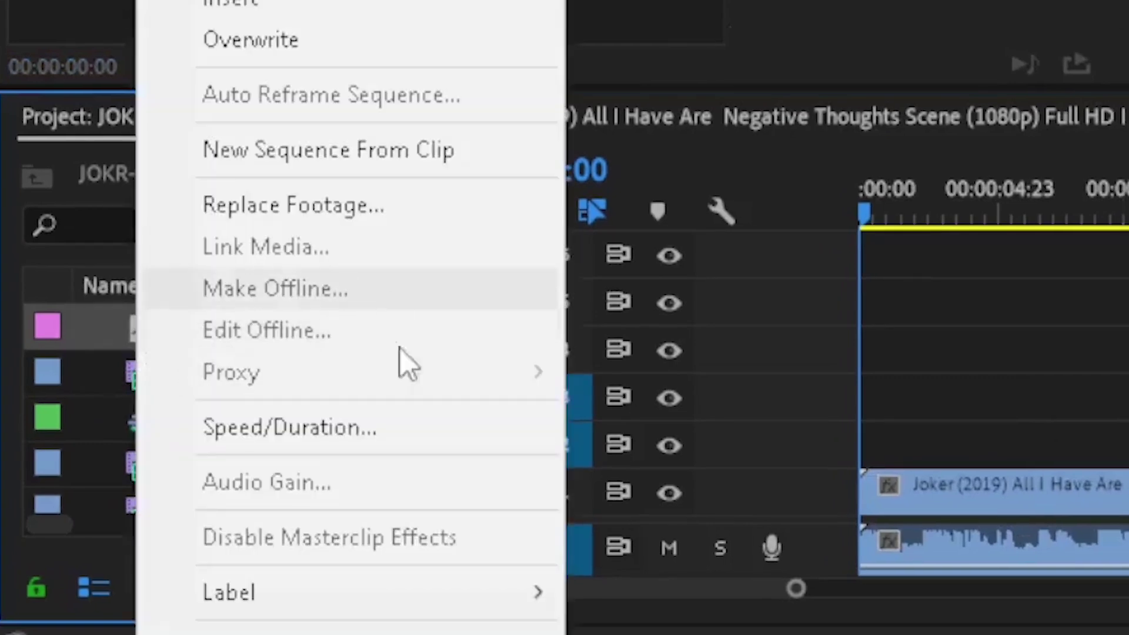
{"action": "left_click", "coordinate": [355, 433]}
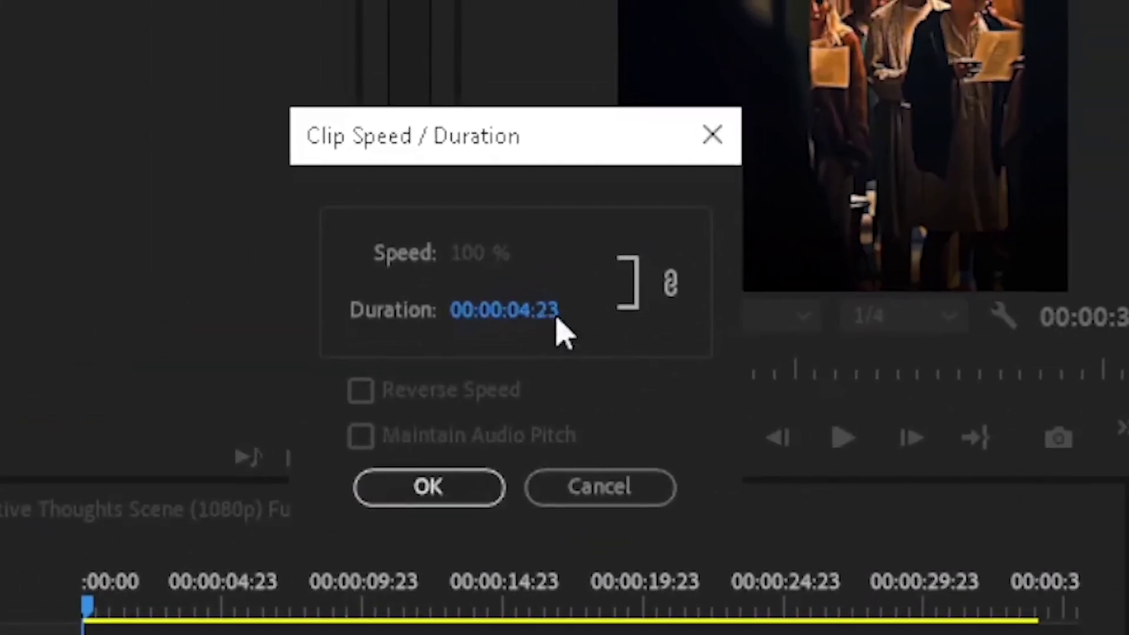
{"action": "left_click", "coordinate": [570, 305]}
{"action": "type", "text": "00:00:0:12"}
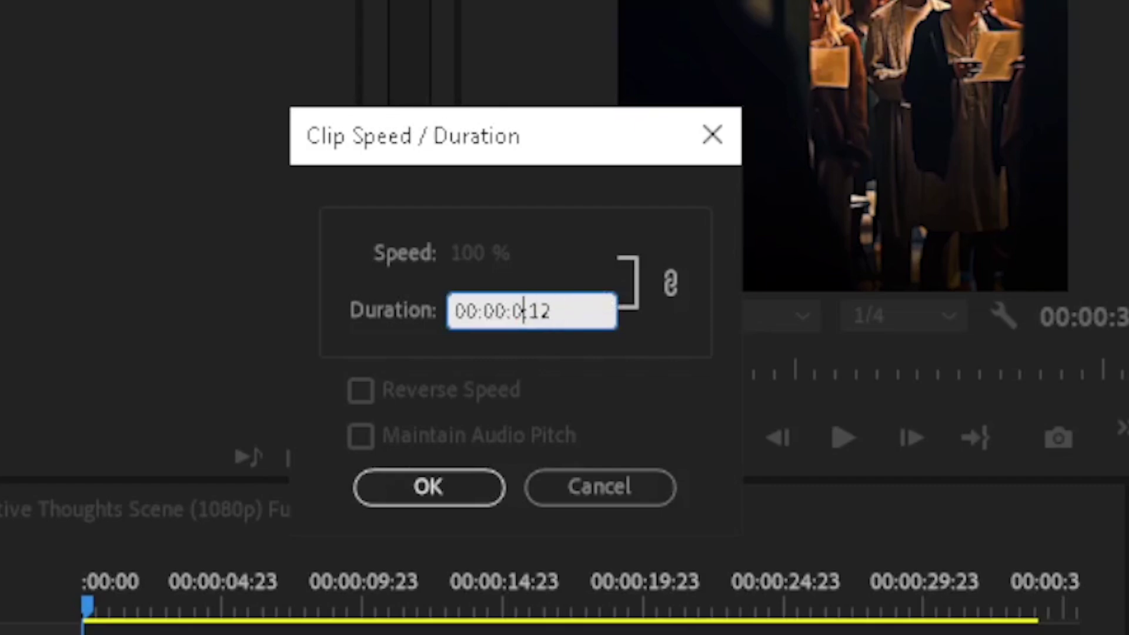
{"action": "key", "text": "Return"}
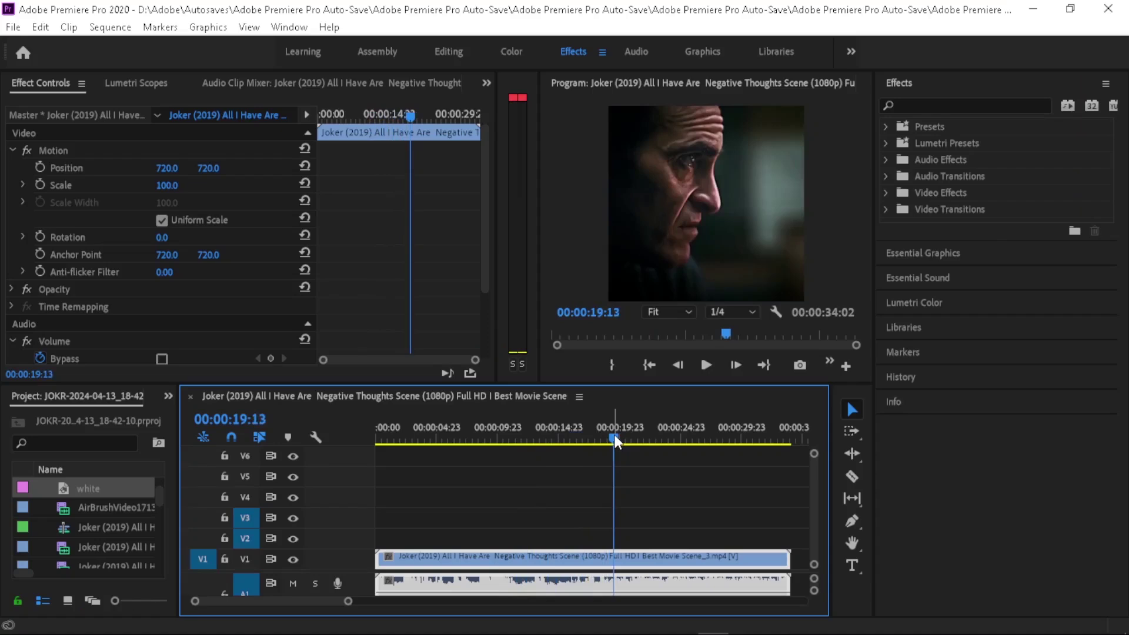
Place the white matte on V2 straddling the 19:12 cut and expand its Opacity settings
{"action": "left_click", "coordinate": [615, 438]}
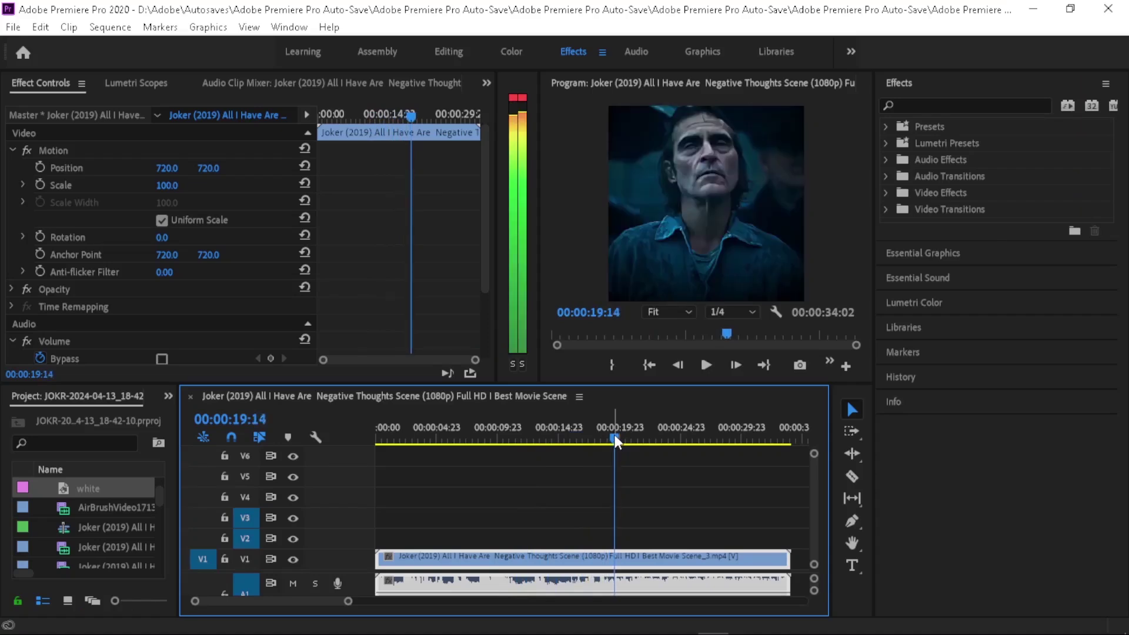
{"action": "mouse_move", "coordinate": [97, 488]}
{"action": "left_mouse_down"}
{"action": "mouse_move", "coordinate": [342, 488]}
{"action": "mouse_move", "coordinate": [621, 536]}
{"action": "left_mouse_up"}
{"action": "left_click_drag", "start_coordinate": [347, 601], "coordinate": [449, 601]}
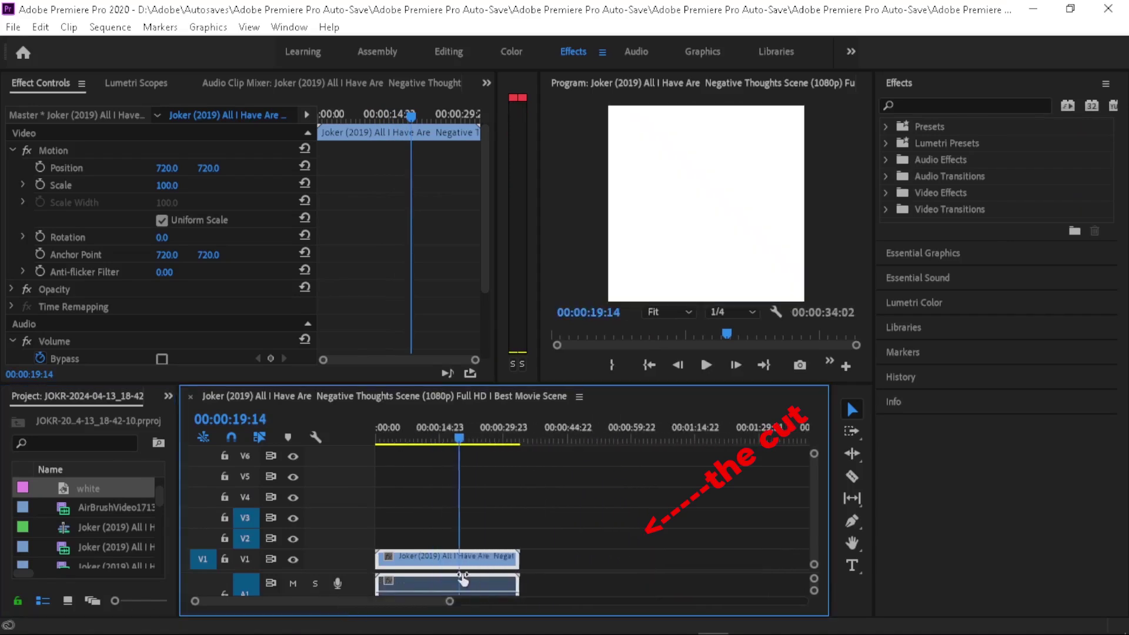
{"action": "scroll", "coordinate": [379, 583], "scroll_direction": "up", "scroll_amount": 5}
{"action": "scroll", "coordinate": [371, 580], "scroll_direction": "up", "scroll_amount": 3}
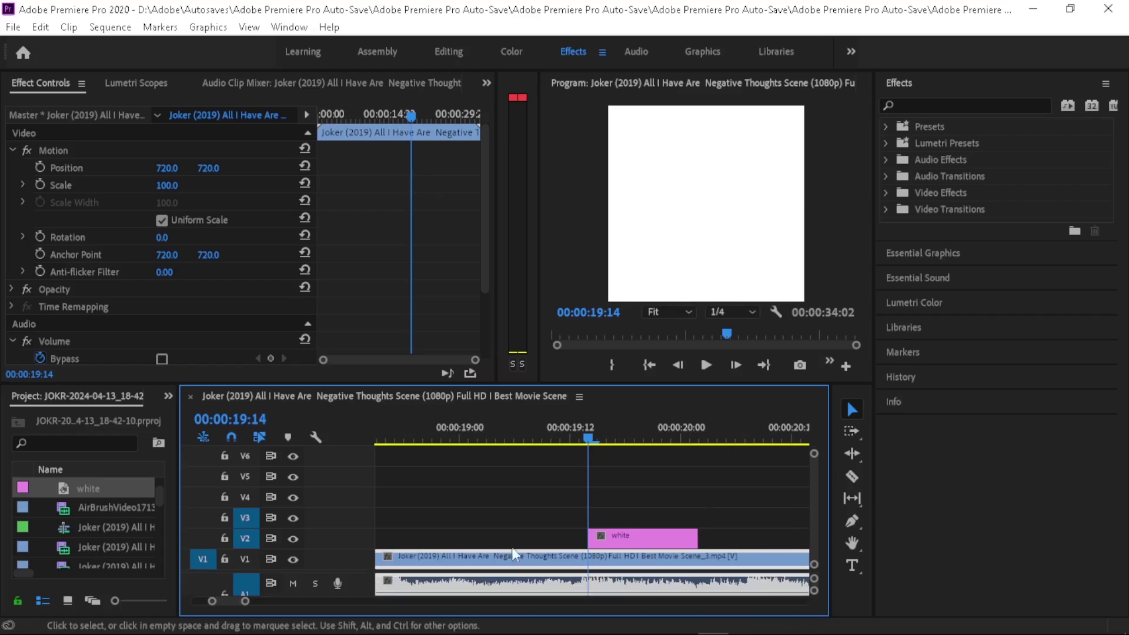
{"action": "left_click_drag", "start_coordinate": [637, 539], "coordinate": [575, 549]}
{"action": "left_click", "coordinate": [15, 168]}
{"action": "left_click", "coordinate": [12, 169]}
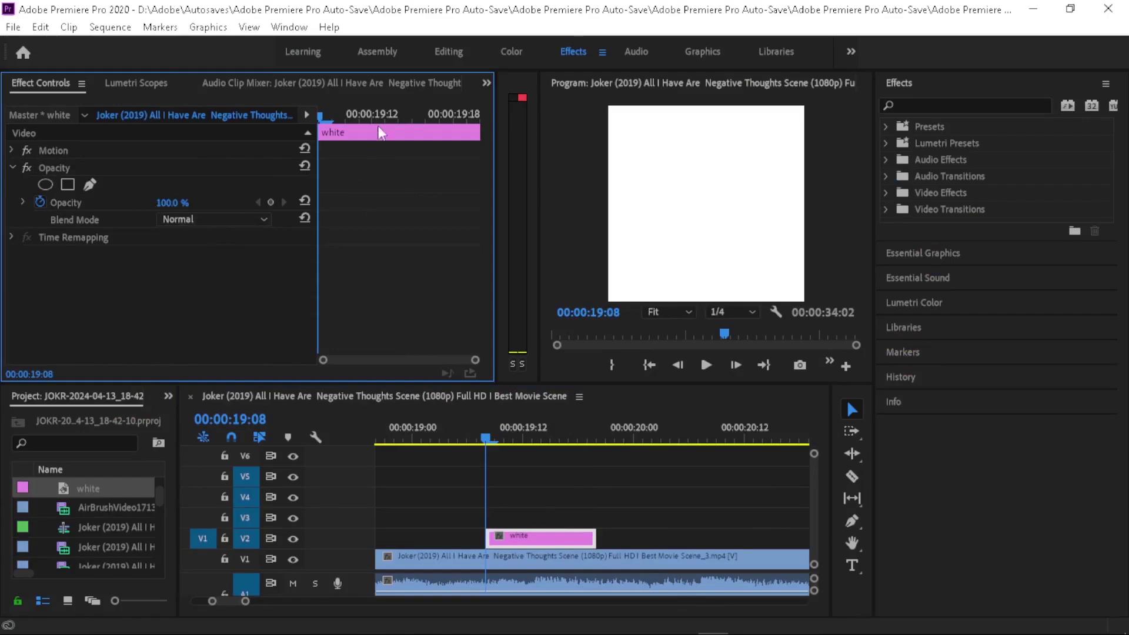
Keyframe the matte's opacity at 0%, 100% at 19:14, and 0% at its final frame
{"action": "left_click", "coordinate": [405, 114]}
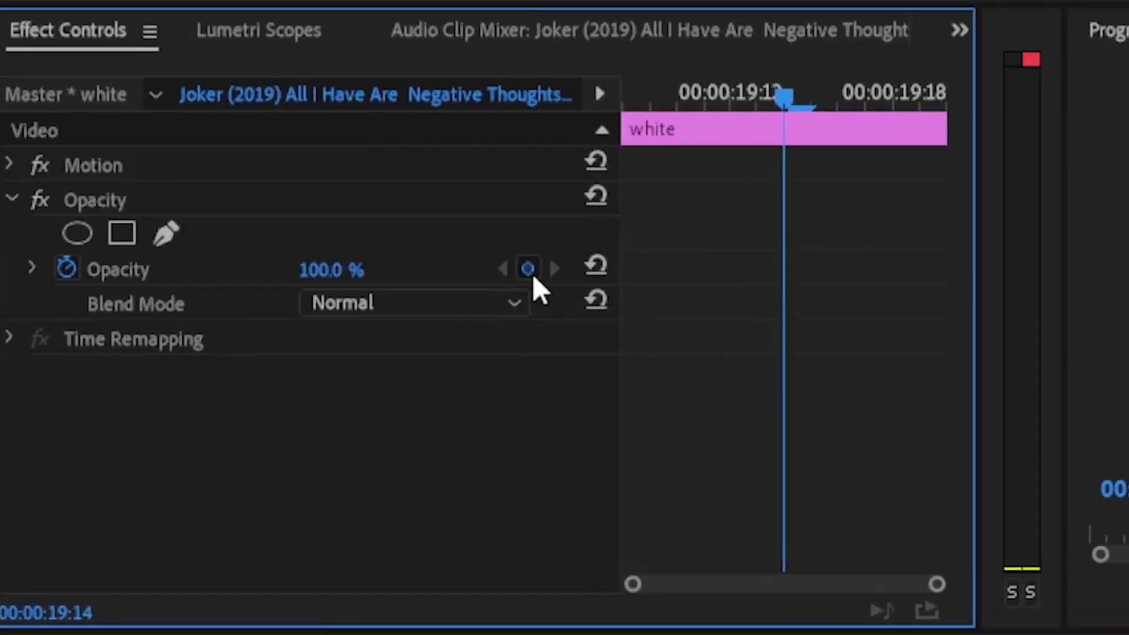
{"action": "left_click", "coordinate": [533, 274]}
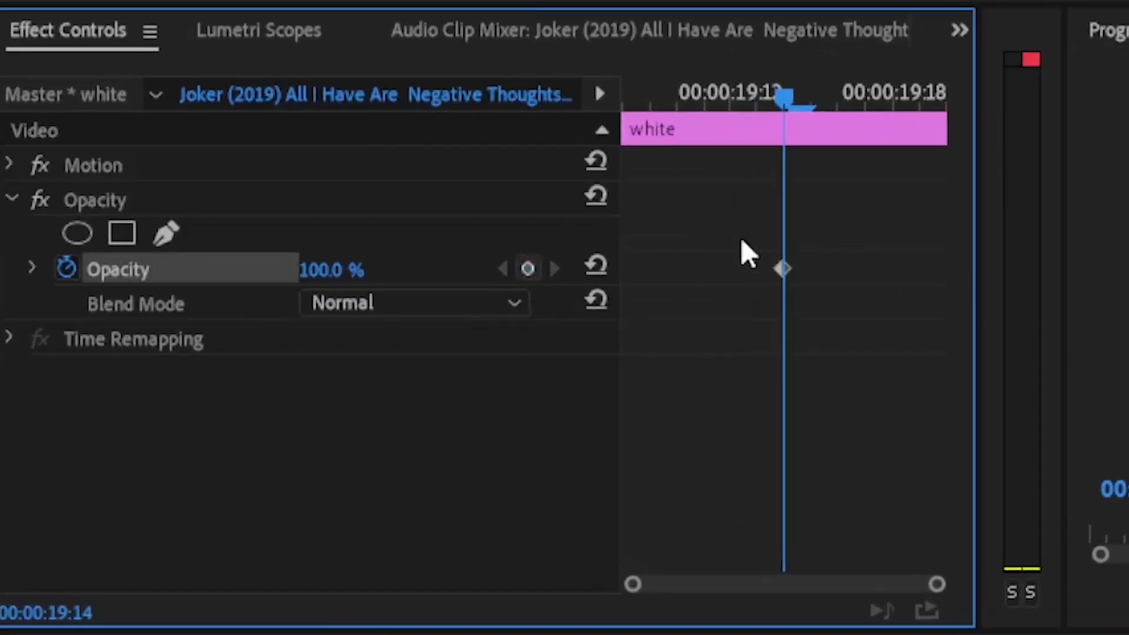
{"action": "left_click_drag", "start_coordinate": [773, 96], "coordinate": [650, 106]}
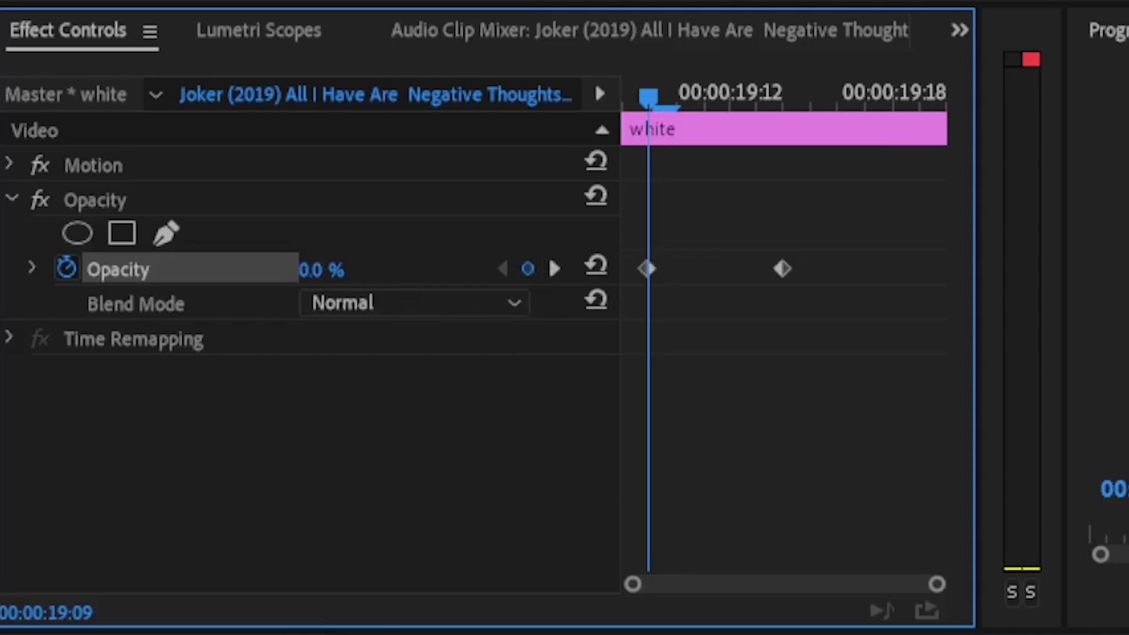
{"action": "left_click", "coordinate": [925, 100]}
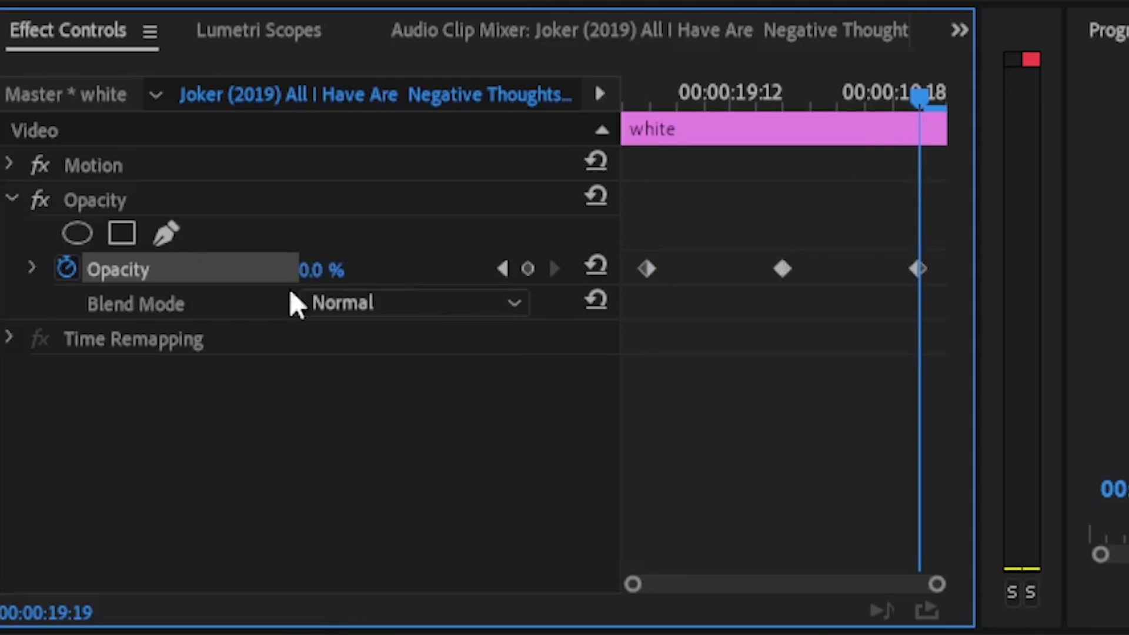
{"action": "left_click", "coordinate": [502, 269]}
Convert all three opacity keyframes of the white matte to Bezier
{"action": "left_click", "coordinate": [33, 269]}
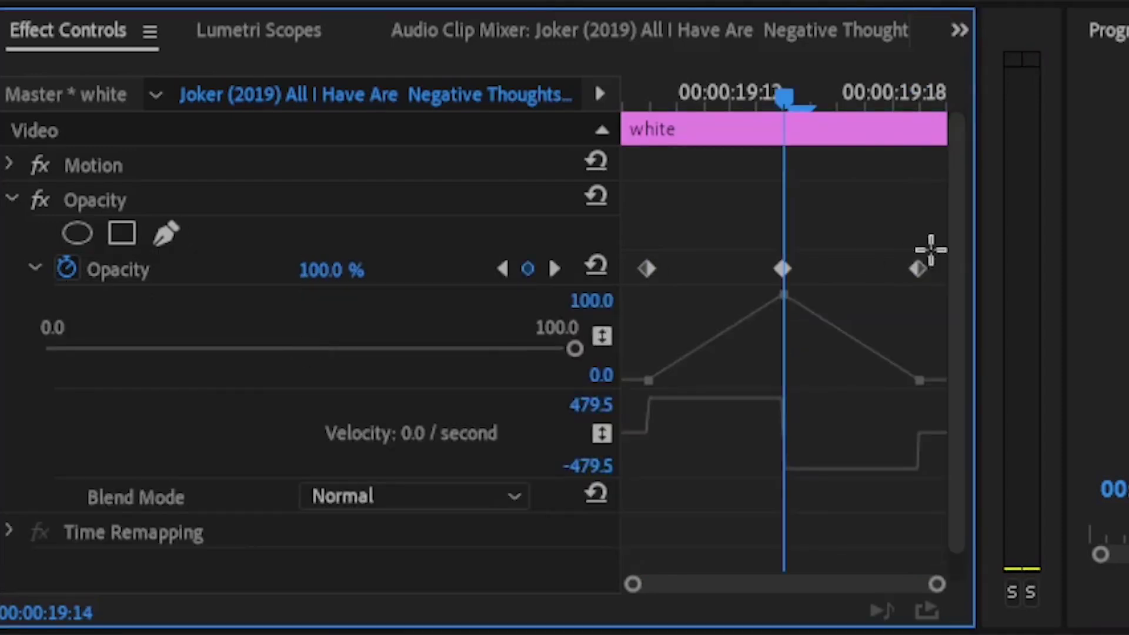
{"action": "left_click_drag", "start_coordinate": [931, 251], "coordinate": [647, 276]}
{"action": "right_click", "coordinate": [661, 283]}
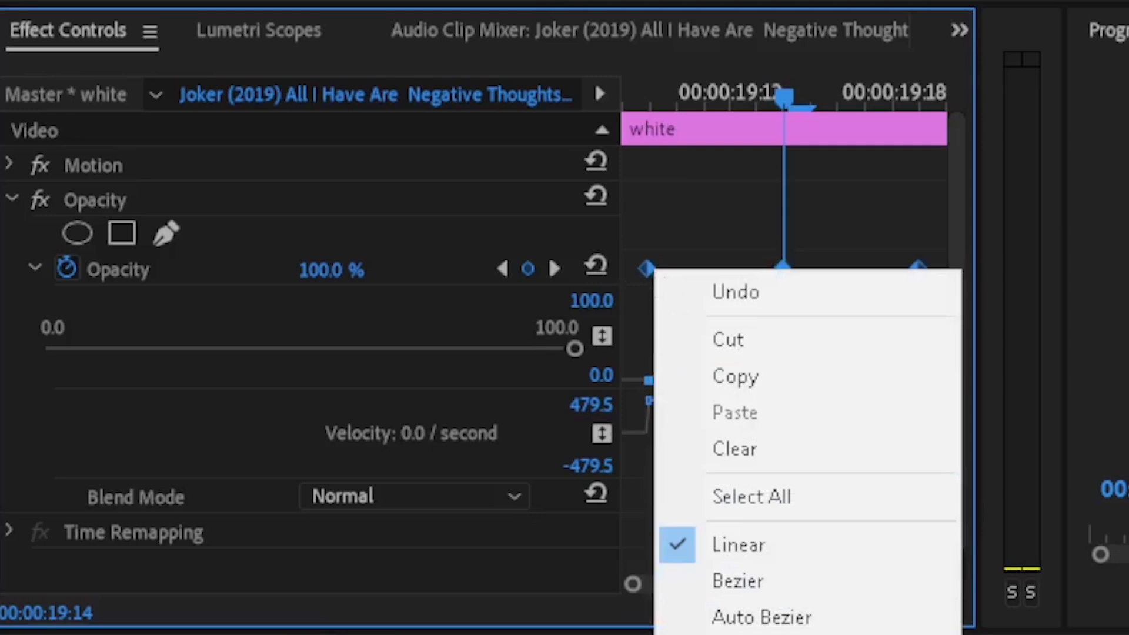
{"action": "left_click", "coordinate": [738, 580]}
{"action": "right_click", "coordinate": [781, 287]}
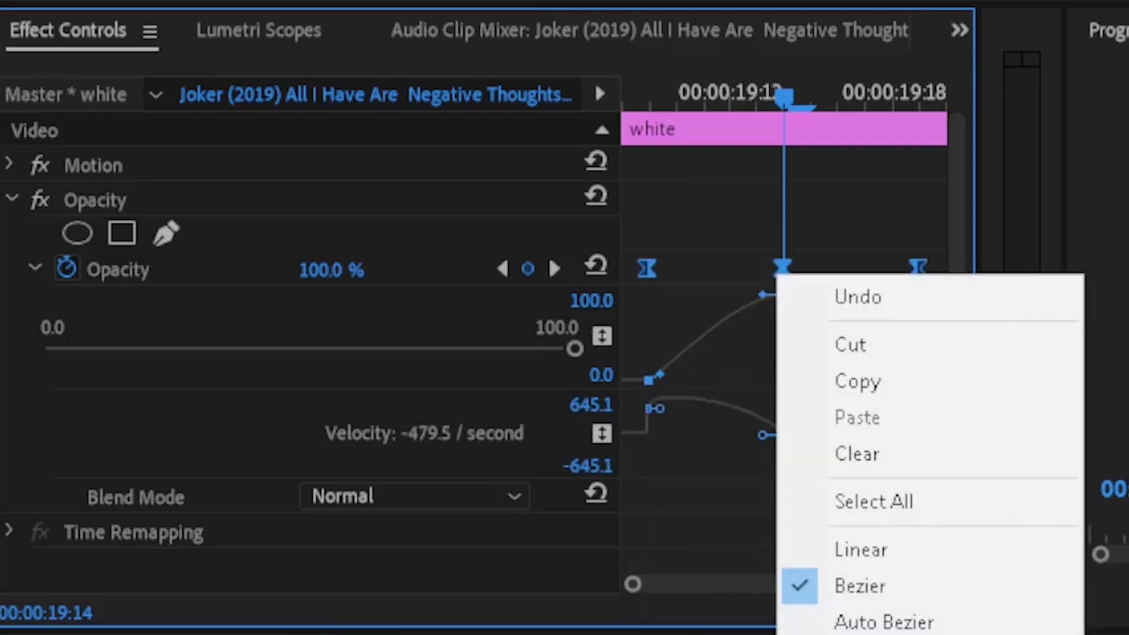
{"action": "key", "text": "Escape"}
{"action": "left_click", "coordinate": [797, 273]}
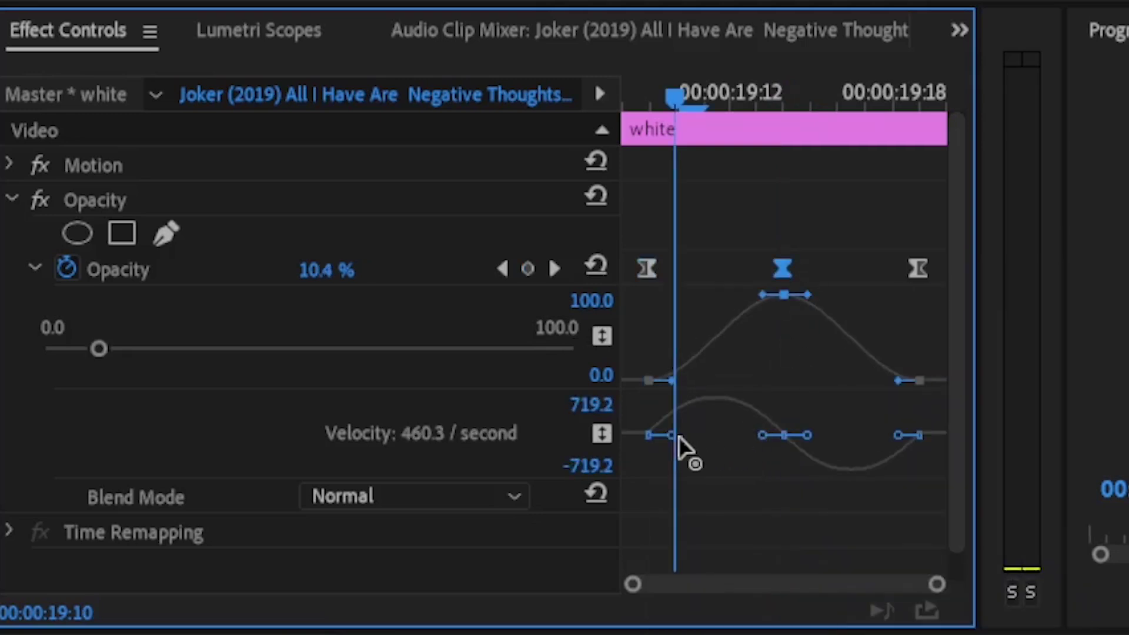
Lengthen the first and last keyframes' Bezier handles to soften the fade in and out
{"action": "left_click_drag", "start_coordinate": [675, 434], "coordinate": [715, 433]}
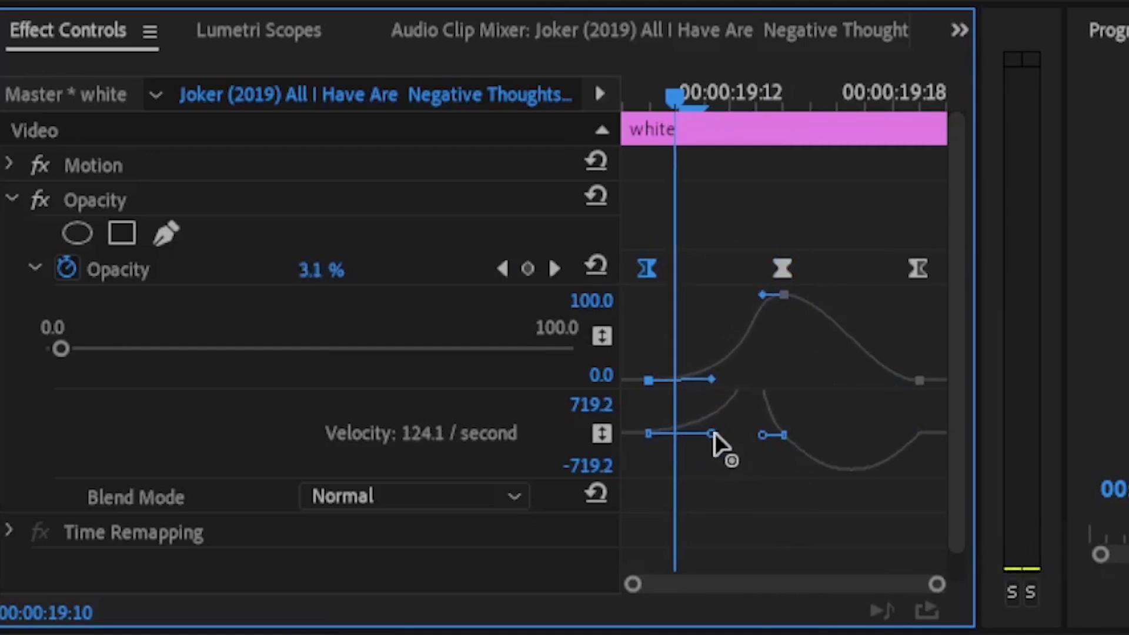
{"action": "left_click", "coordinate": [783, 295]}
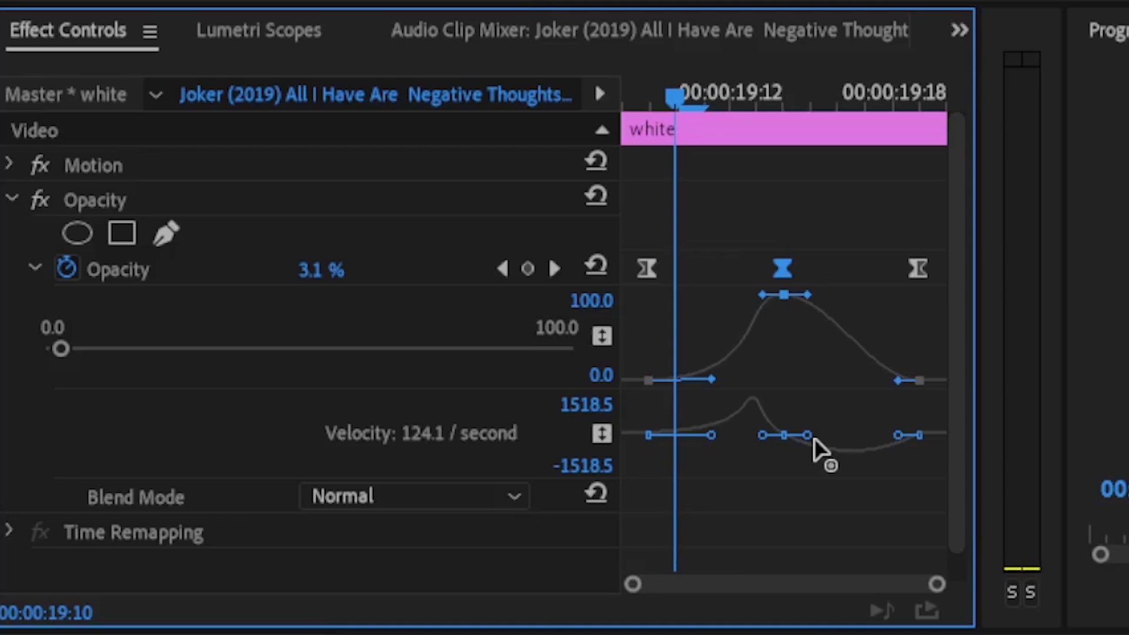
{"action": "left_click", "coordinate": [921, 275]}
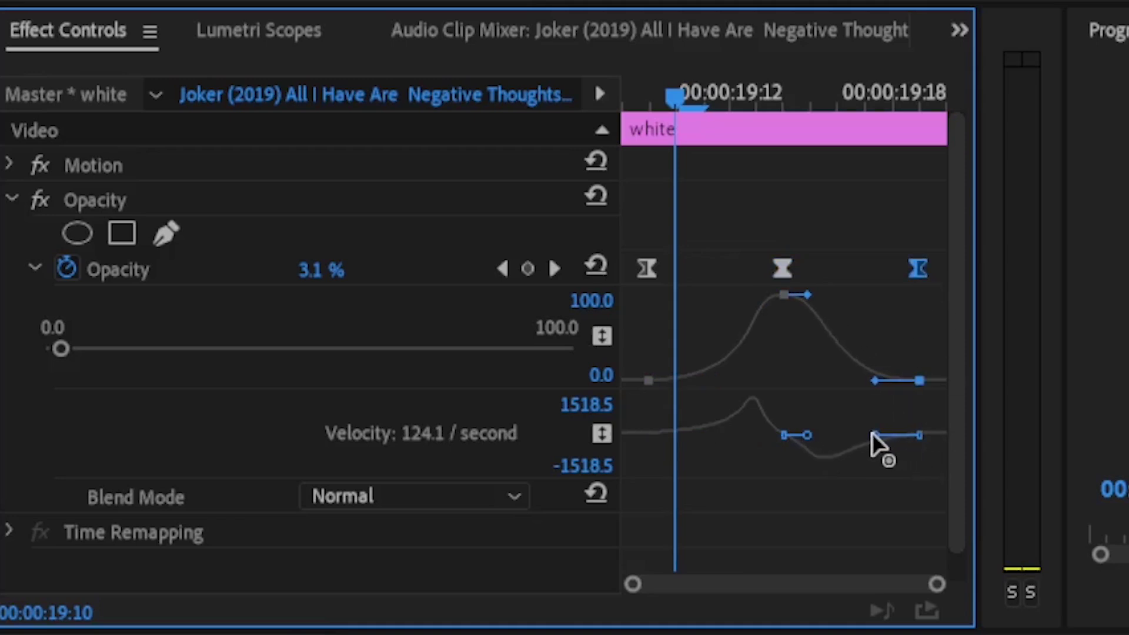
{"action": "mouse_move", "coordinate": [873, 432]}
{"action": "left_mouse_down"}
{"action": "mouse_move", "coordinate": [848, 432]}
{"action": "mouse_move", "coordinate": [869, 432]}
{"action": "left_mouse_up"}
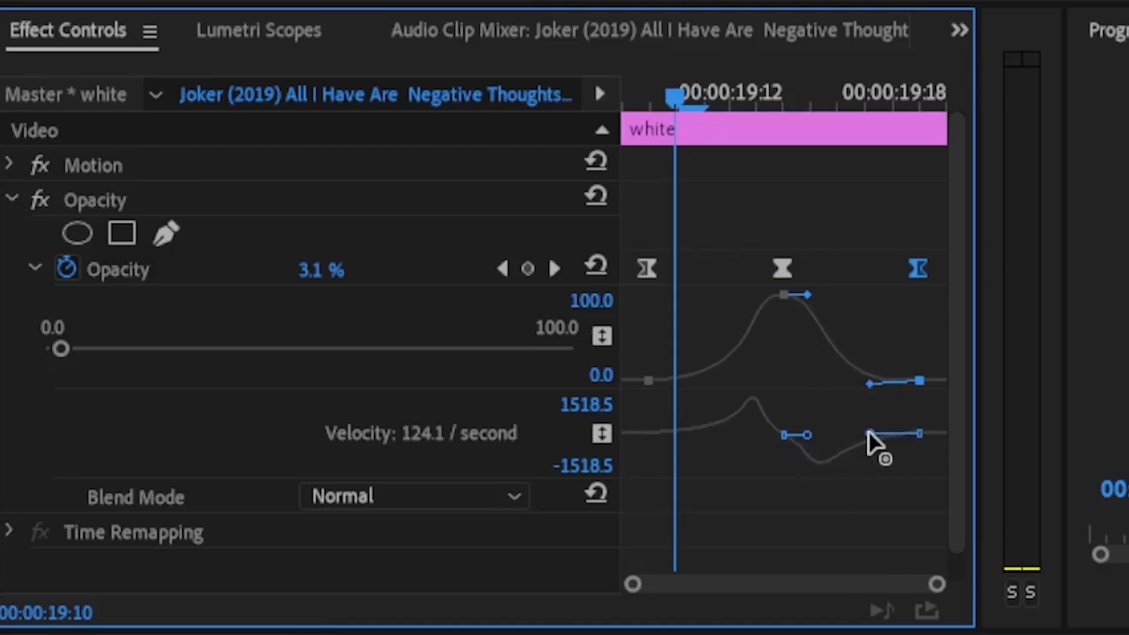
{"action": "left_click", "coordinate": [930, 449]}
{"action": "left_click", "coordinate": [782, 269]}
{"action": "left_click", "coordinate": [900, 297]}
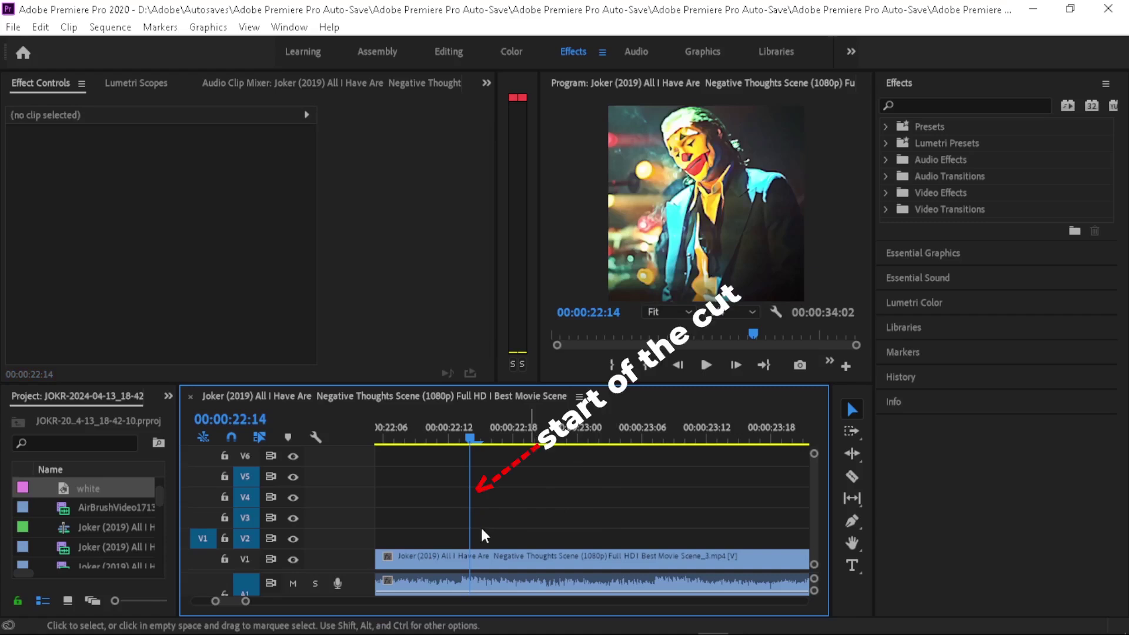
Drop a second white matte onto V3 at the 22:14 cut and hide V3
{"action": "left_click_drag", "start_coordinate": [126, 500], "coordinate": [479, 527]}
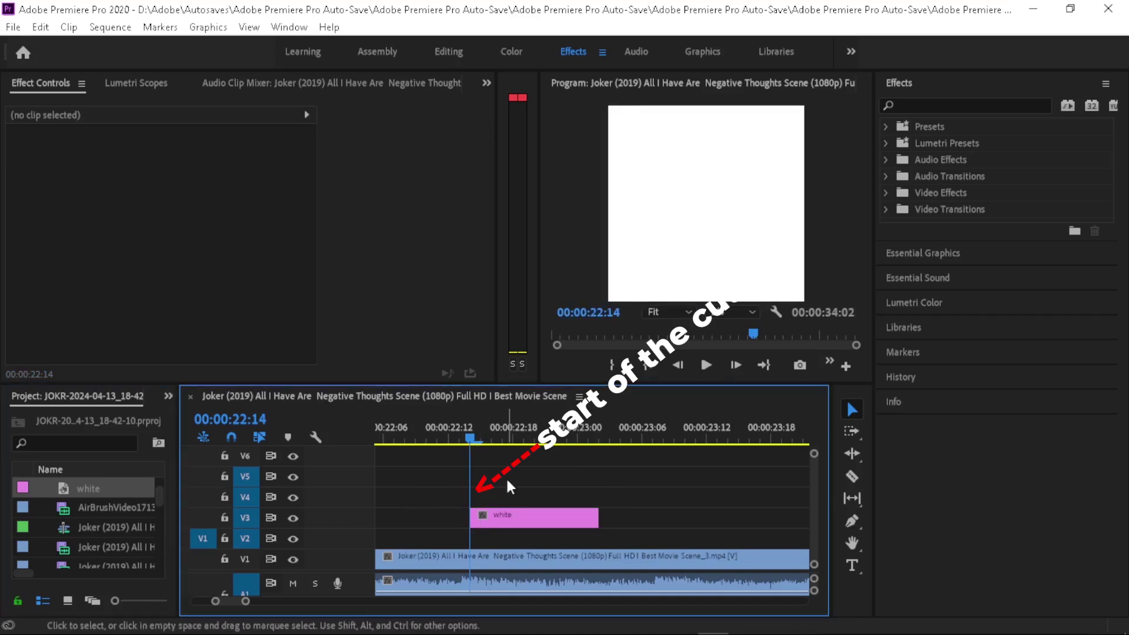
{"action": "left_click", "coordinate": [294, 518]}
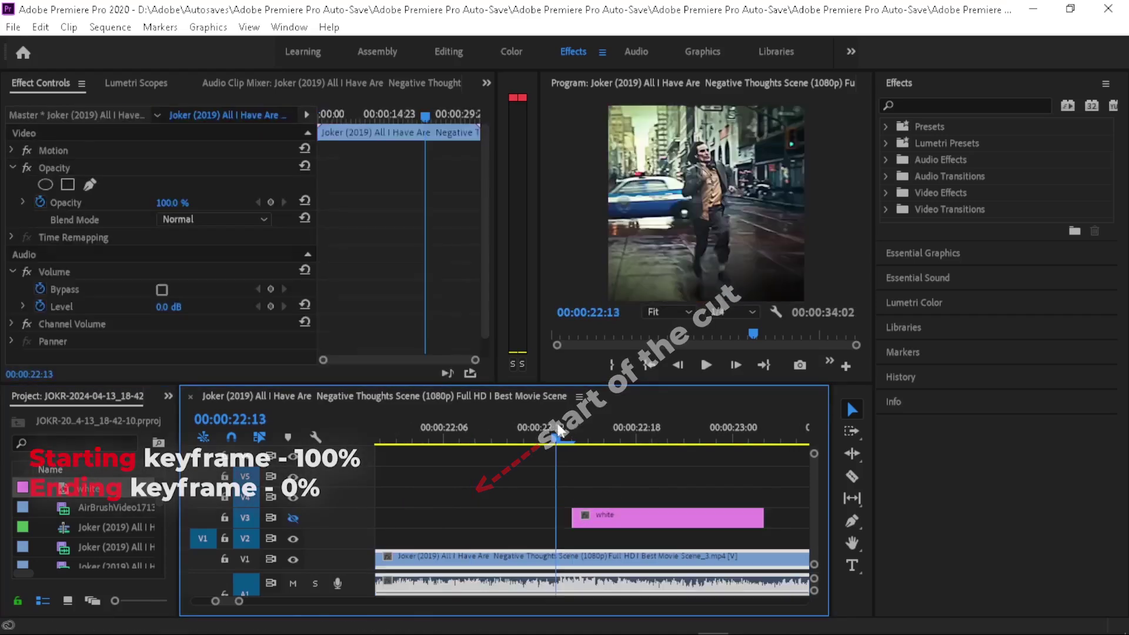
Unhide V3 and add an opacity keyframe to the second white matte at 23:00
{"action": "left_click", "coordinate": [294, 518]}
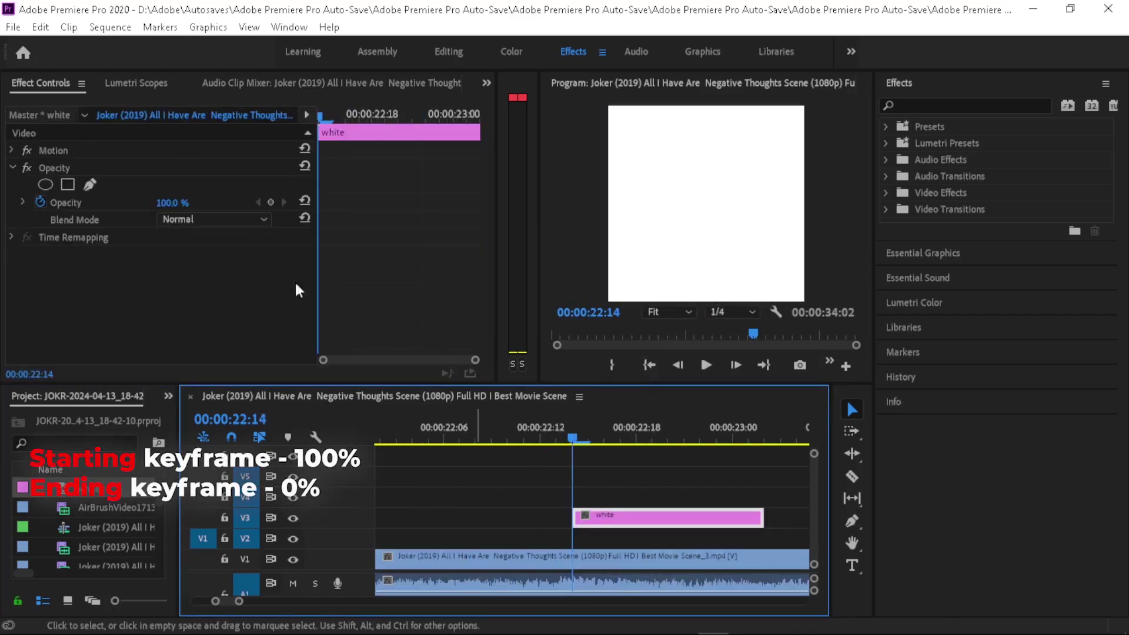
{"action": "left_click", "coordinate": [271, 202]}
{"action": "left_click", "coordinate": [23, 202]}
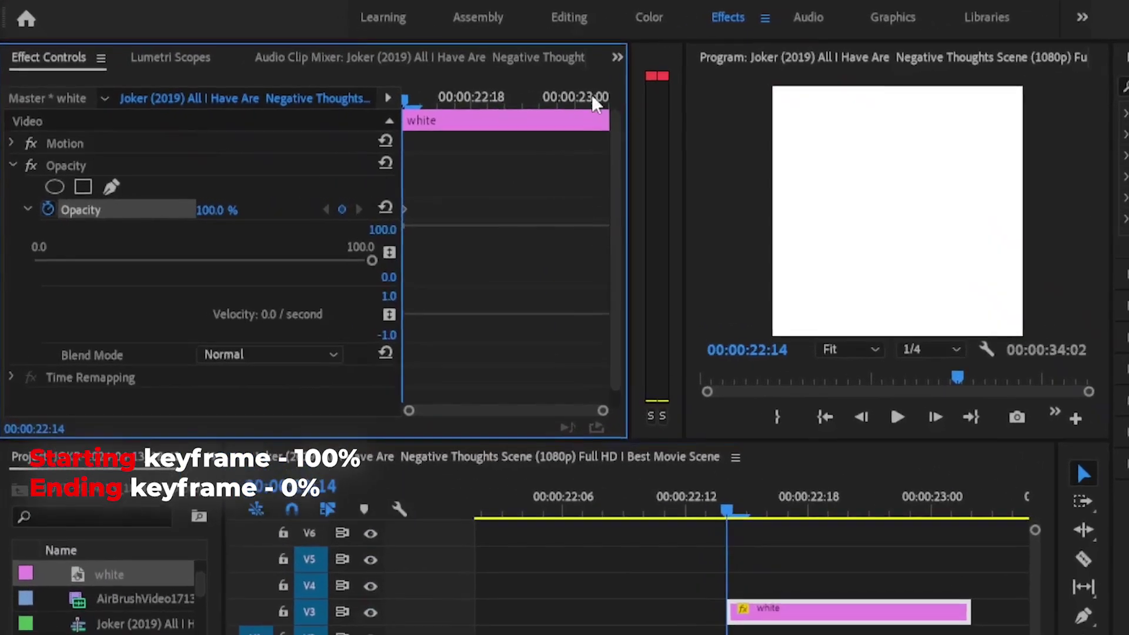
{"action": "left_click", "coordinate": [668, 89]}
{"action": "key", "text": "Left"}
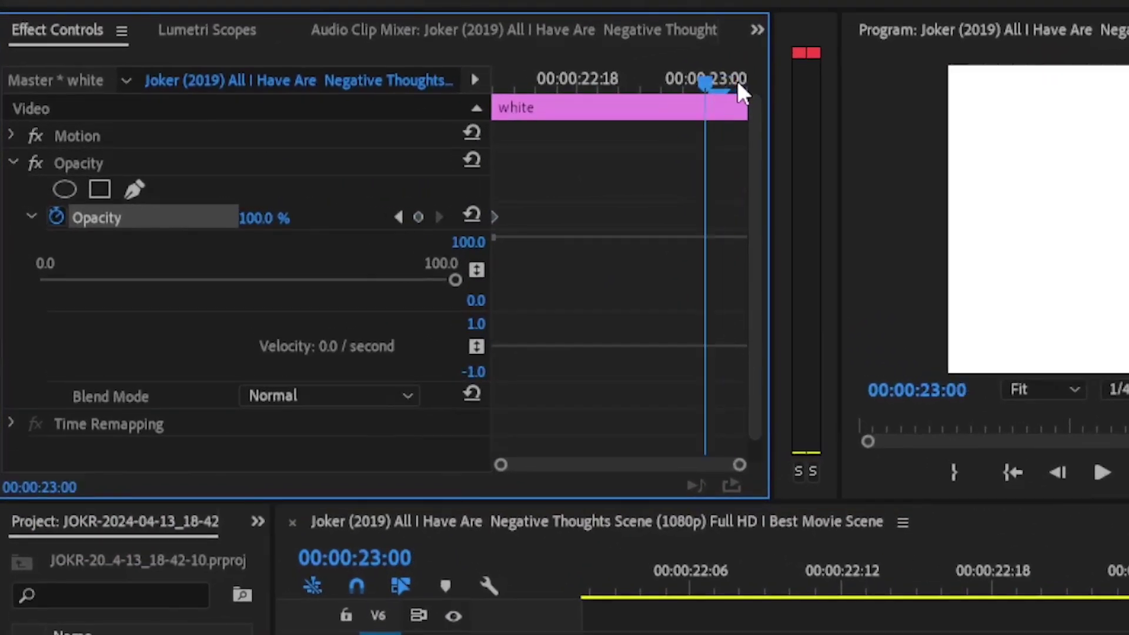
{"action": "left_click", "coordinate": [418, 217]}
Give the 23:00 opacity keyframe eased interpolation
{"action": "left_click", "coordinate": [704, 217]}
{"action": "right_click", "coordinate": [704, 220]}
{"action": "left_click", "coordinate": [777, 552]}
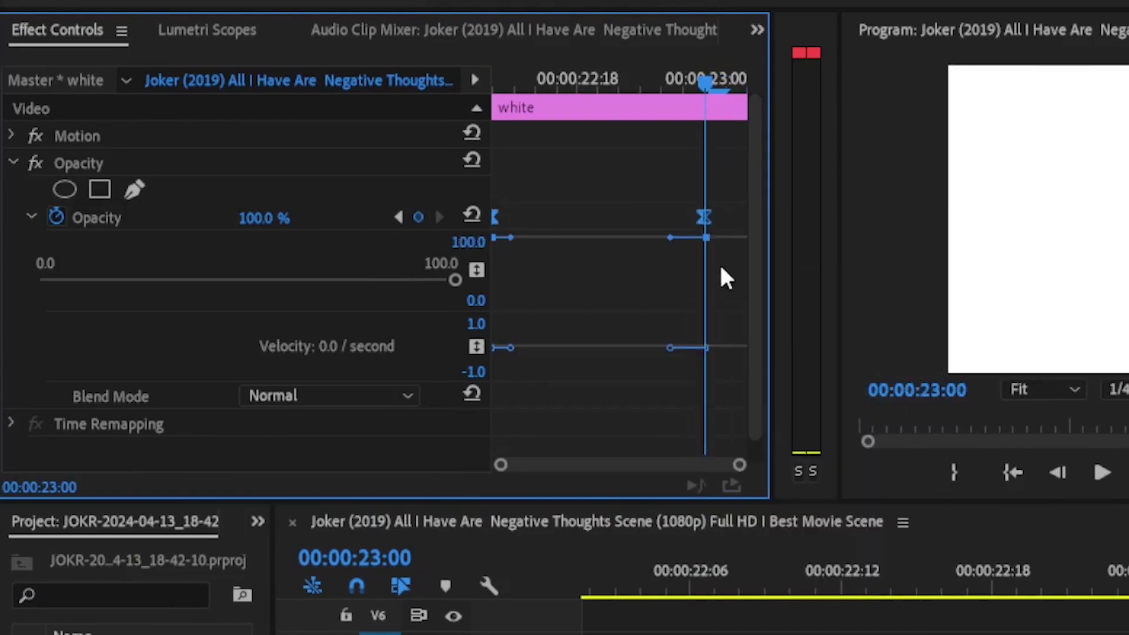
{"action": "right_click", "coordinate": [703, 217]}
{"action": "left_click", "coordinate": [808, 613]}
{"action": "key", "text": "Up"}
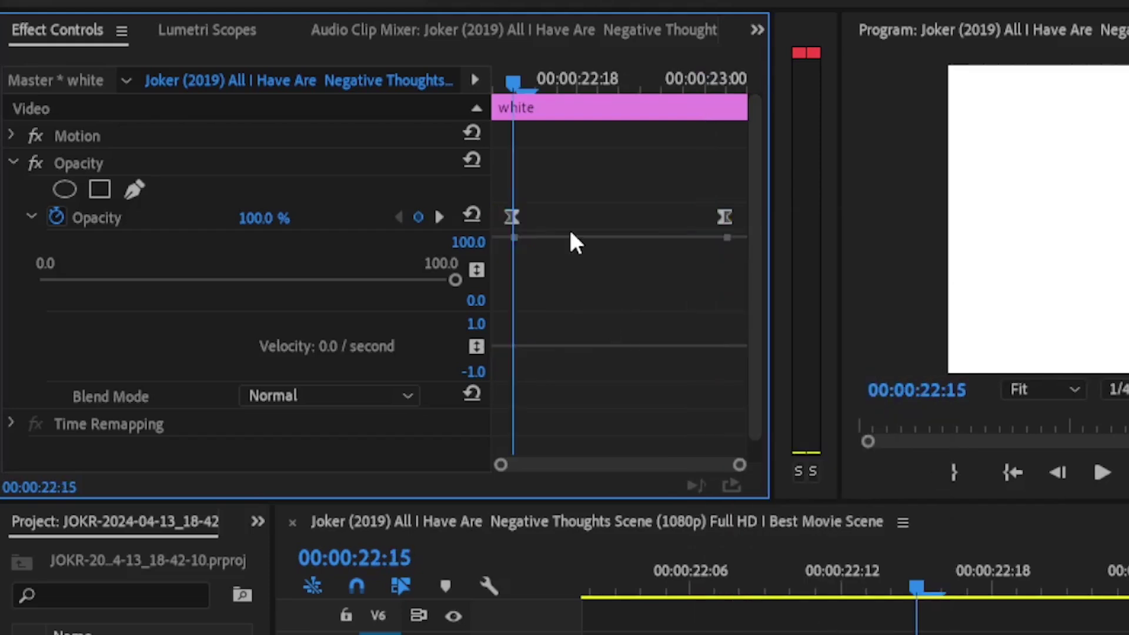
Set the second matte's last opacity keyframe to 0%
{"action": "left_click", "coordinate": [439, 218]}
{"action": "left_click", "coordinate": [270, 218]}
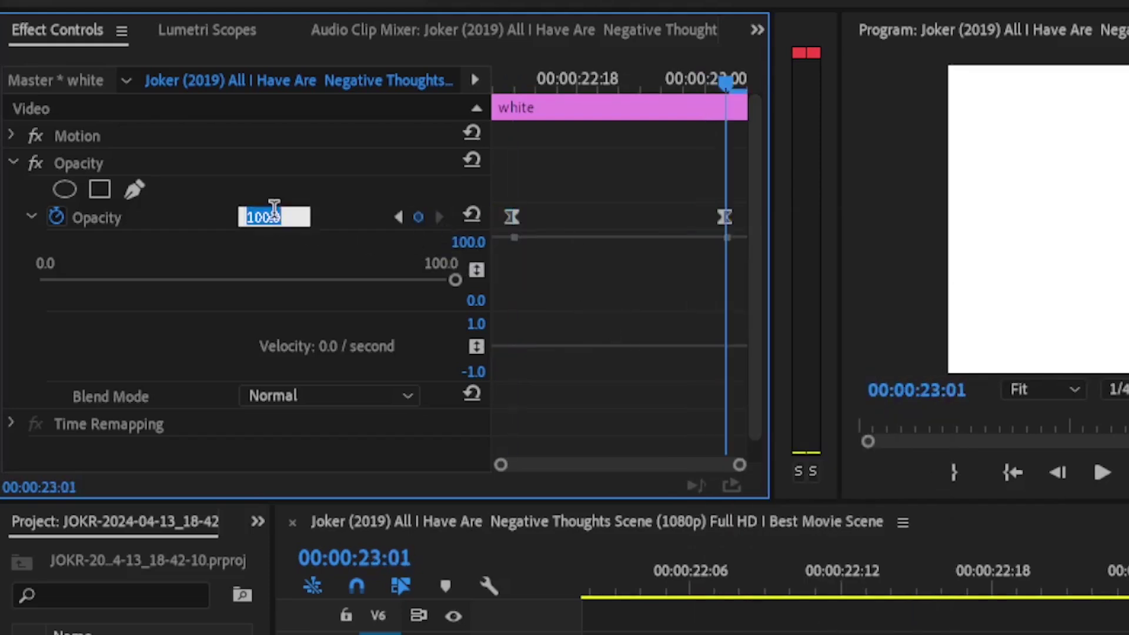
{"action": "type", "text": "0"}
{"action": "key", "text": "Return"}
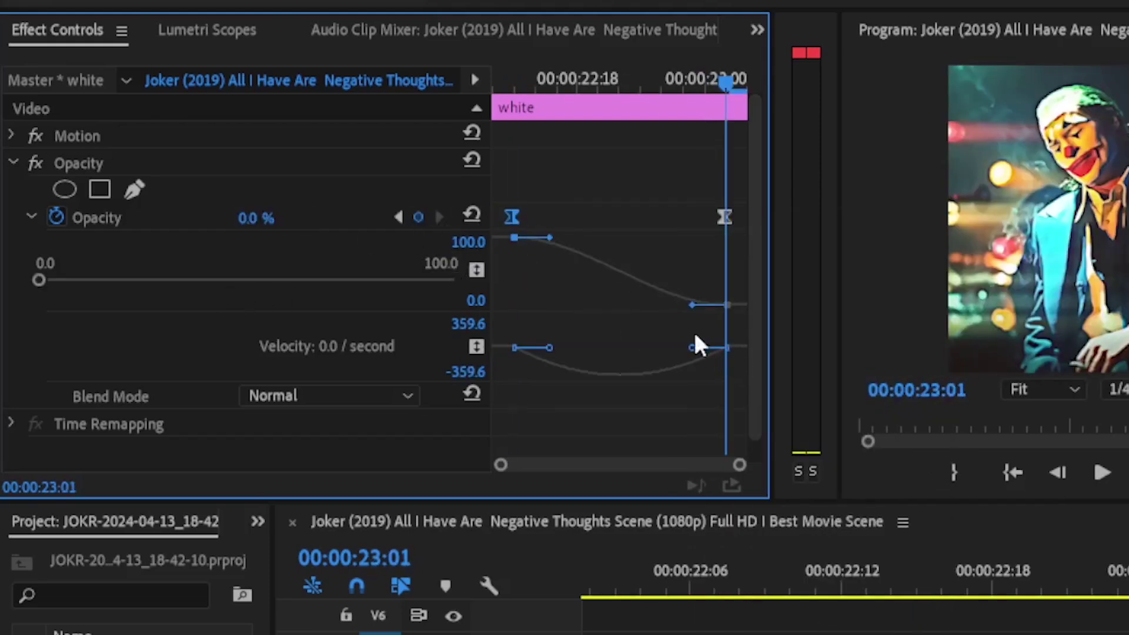
Adjust the last and first keyframes' Bezier handles, then preview the fade into the footage
{"action": "left_click", "coordinate": [725, 304]}
{"action": "left_click_drag", "start_coordinate": [694, 360], "coordinate": [666, 363]}
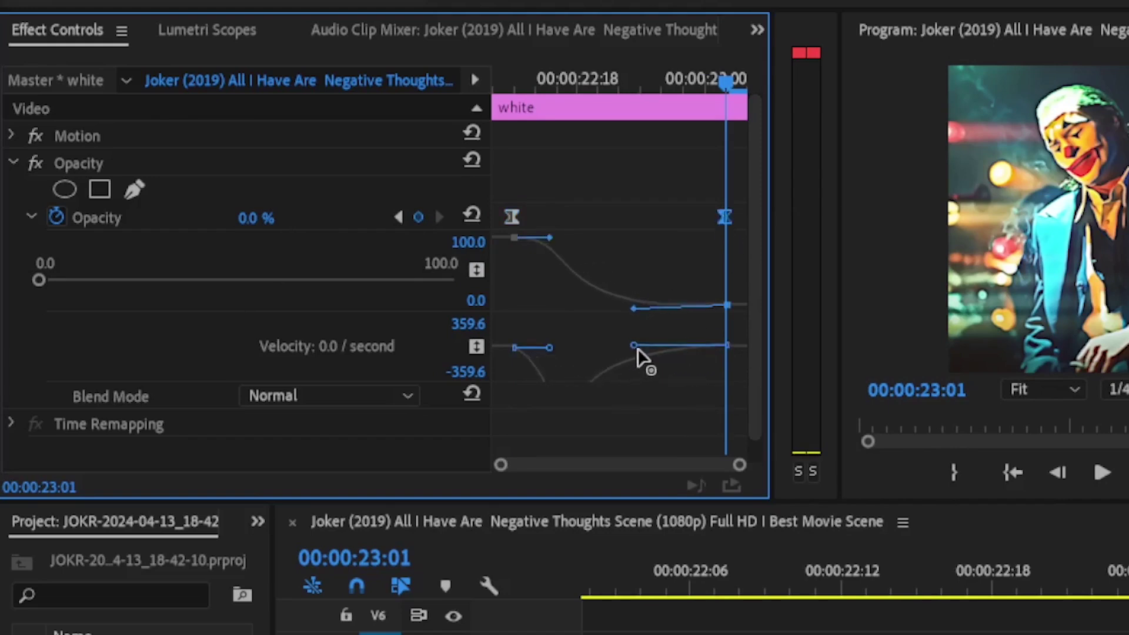
{"action": "left_click_drag", "start_coordinate": [549, 348], "coordinate": [532, 348]}
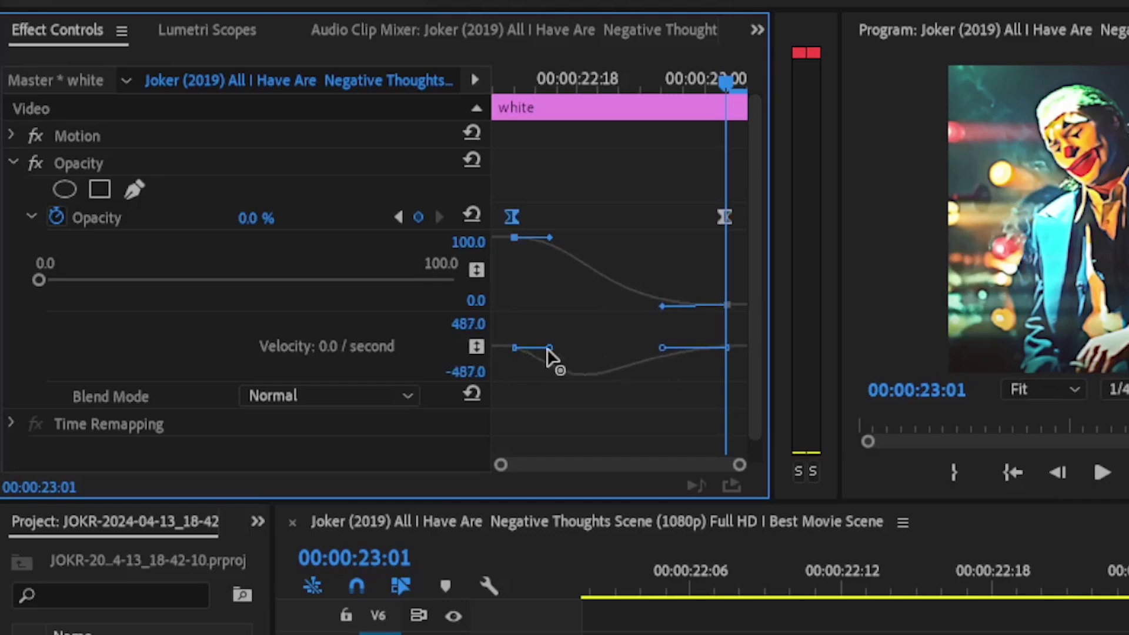
{"action": "mouse_move", "coordinate": [888, 569]}
{"action": "left_mouse_down"}
{"action": "mouse_move", "coordinate": [937, 593]}
{"action": "mouse_move", "coordinate": [1128, 600]}
{"action": "mouse_move", "coordinate": [858, 611]}
{"action": "left_mouse_up"}
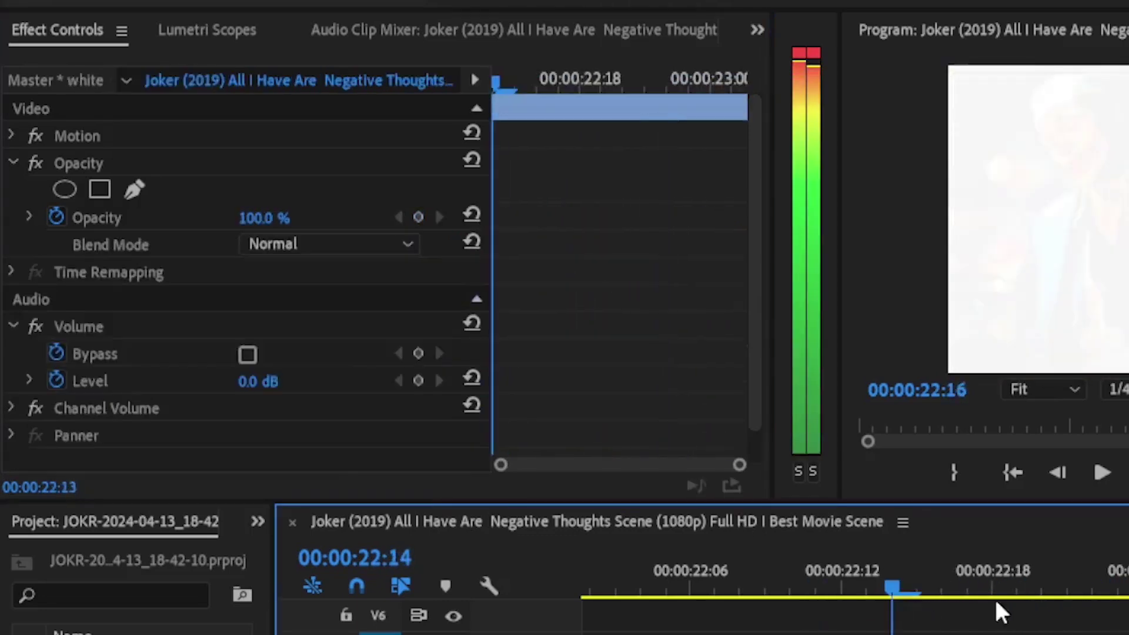